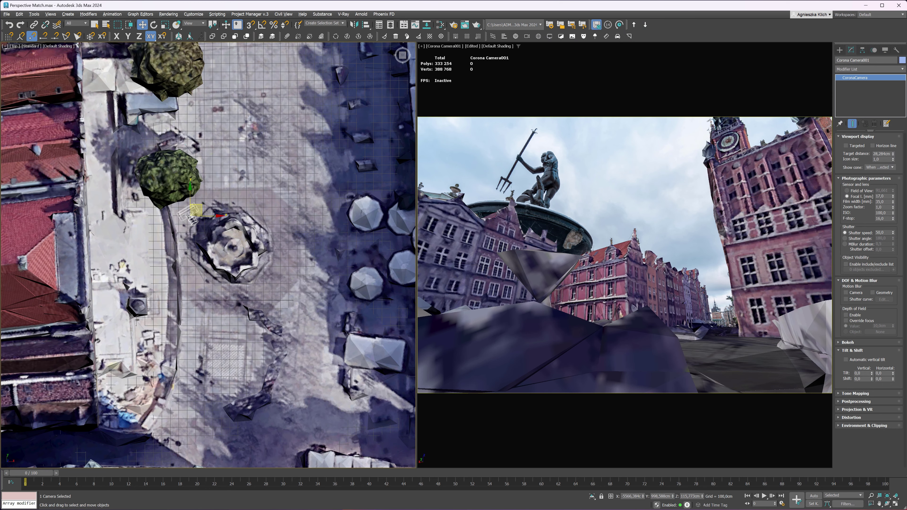
Set the camera view to wireframe and show the z_REF layer around the pink block
{"action": "right_click", "coordinate": [662, 264]}
{"action": "key", "text": "F3"}
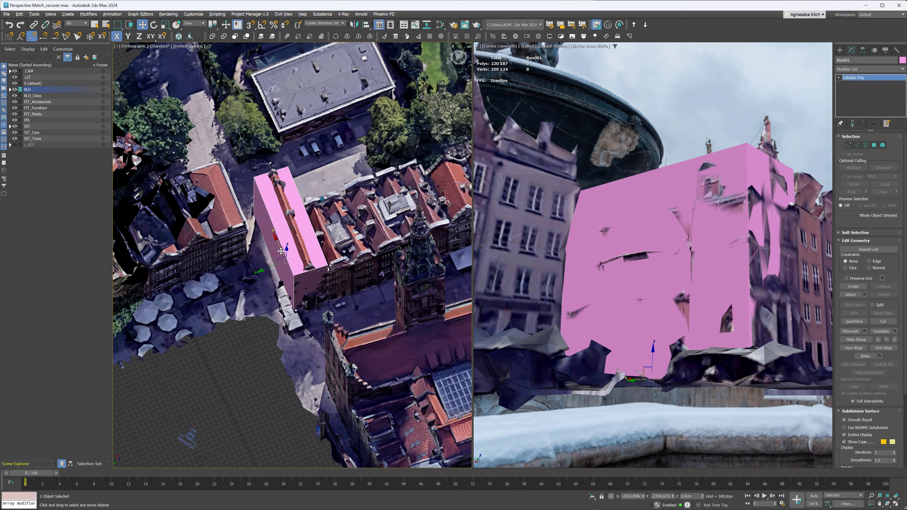
{"action": "middle_click_drag", "start_coordinate": [281, 251], "coordinate": [312, 249], "text": "alt"}
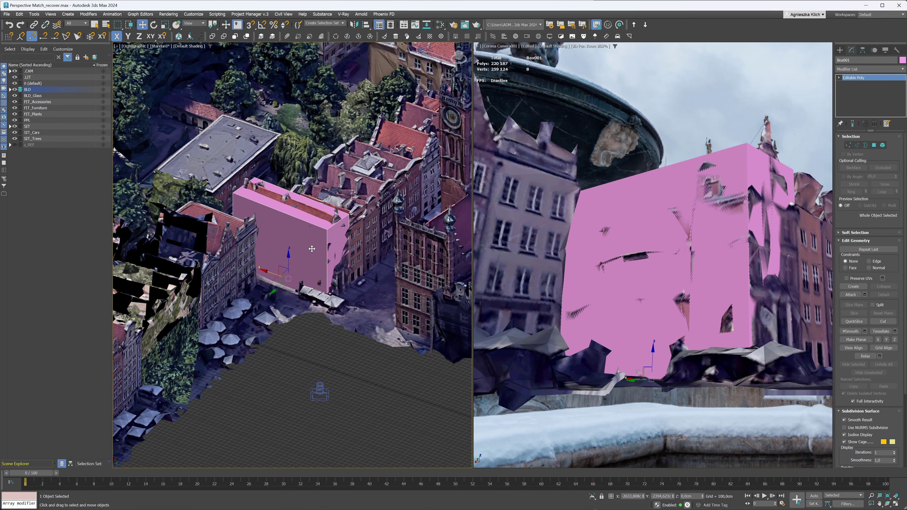
{"action": "left_click", "coordinate": [15, 145]}
{"action": "middle_click_drag", "start_coordinate": [358, 261], "coordinate": [348, 273], "text": "alt"}
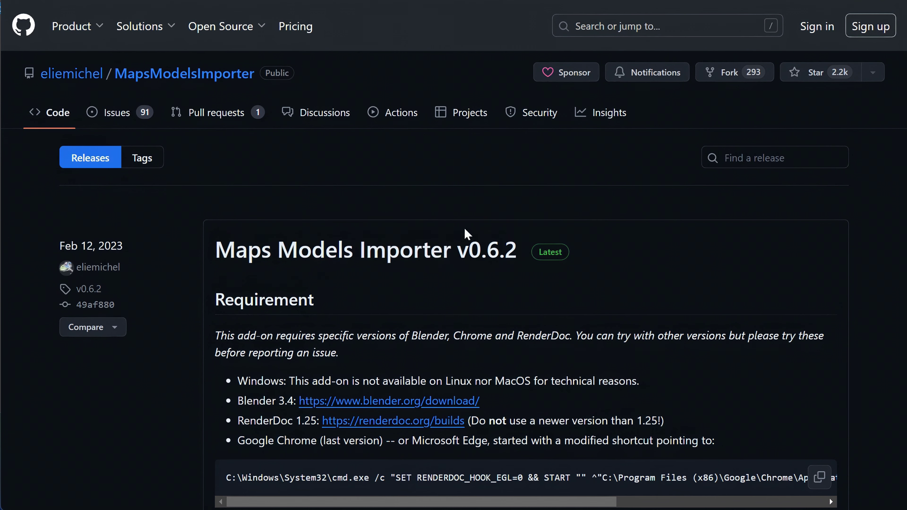
Scroll through the Maps Models Importer v0.6.2 release page's requirements
{"action": "mouse_move", "coordinate": [90, 278]}
{"action": "left_click_drag", "start_coordinate": [237, 401], "coordinate": [295, 402]}
{"action": "left_click", "coordinate": [583, 400]}
{"action": "scroll", "coordinate": [583, 400], "scroll_direction": "down", "scroll_amount": 8}
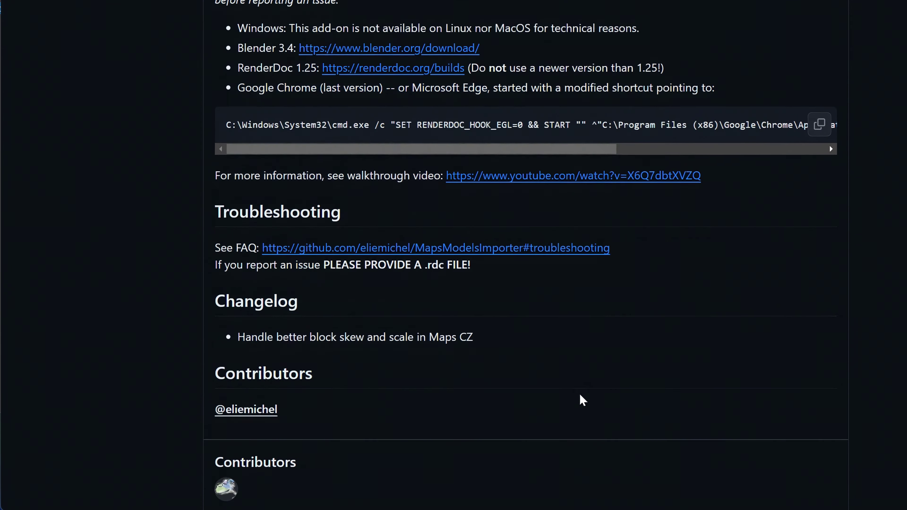
{"action": "scroll", "coordinate": [581, 398], "scroll_direction": "down", "scroll_amount": 5}
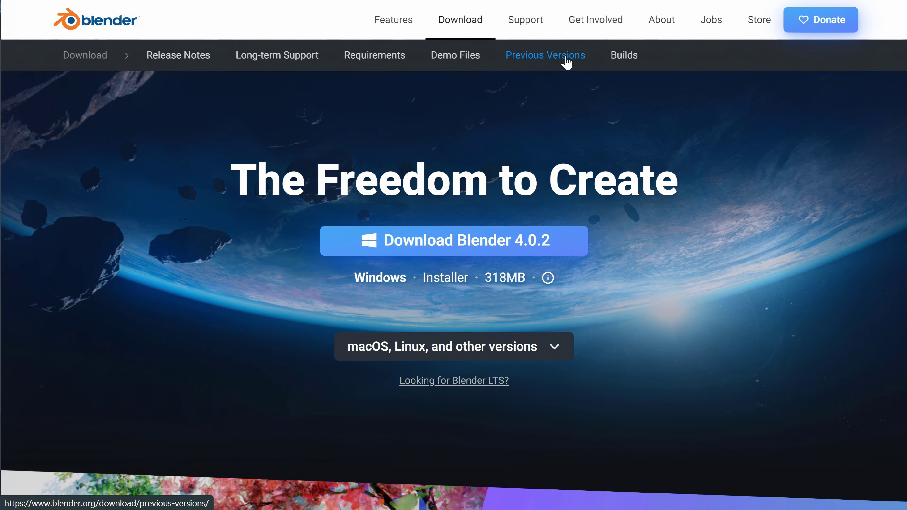
Open Blender's Previous Versions and its full Download Any Blender release listing
{"action": "left_click", "coordinate": [562, 57]}
{"action": "left_click", "coordinate": [157, 281]}
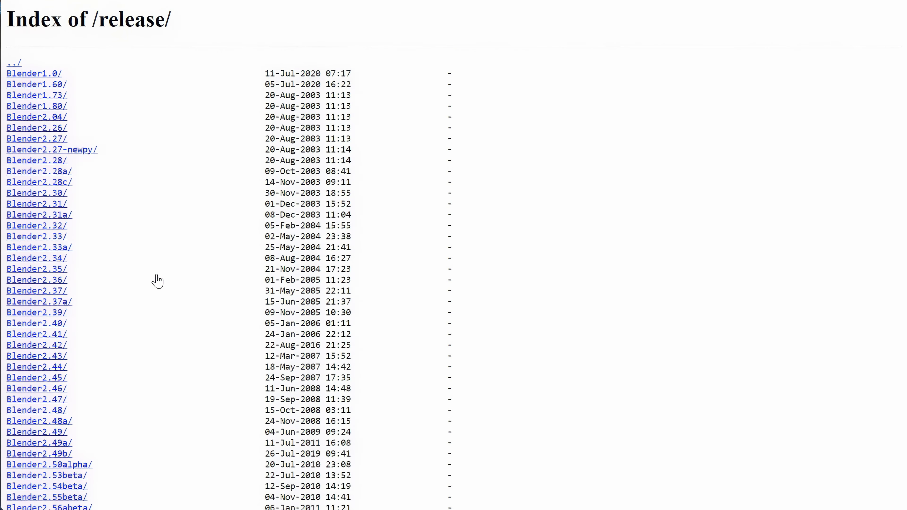
{"action": "scroll", "coordinate": [158, 281], "scroll_direction": "down", "scroll_amount": 15}
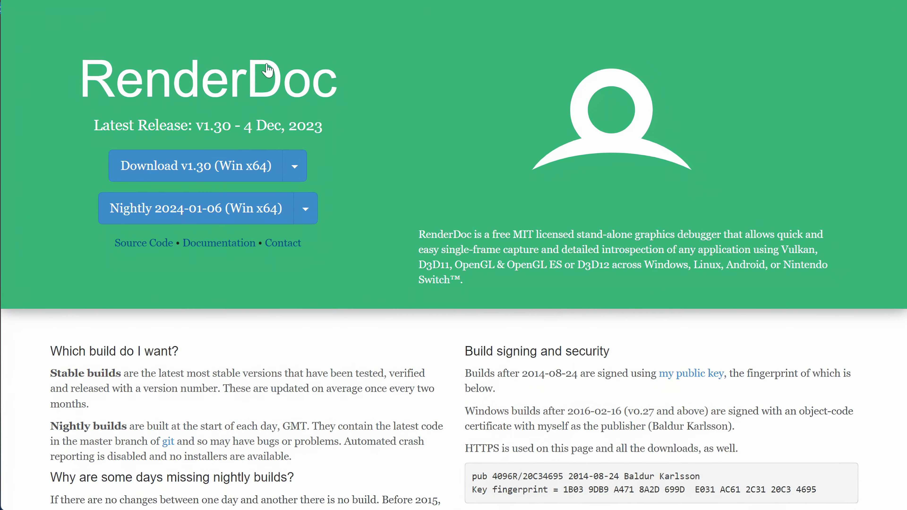
Scroll to RenderDoc's All Stable Builds table and select the v1.25 row
{"action": "scroll", "coordinate": [496, 216], "scroll_direction": "down", "scroll_amount": 10}
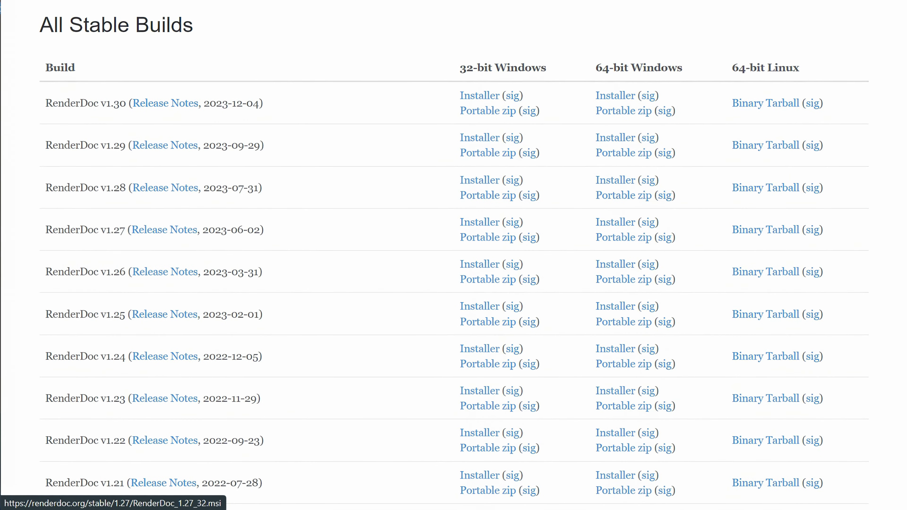
{"action": "left_click_drag", "start_coordinate": [45, 315], "coordinate": [130, 316]}
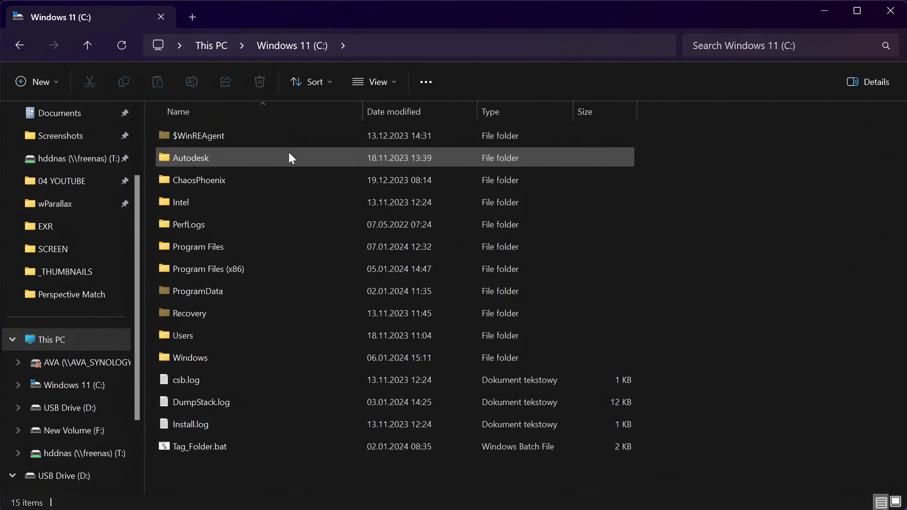
Browse to the C:\Program Files\Google\Chrome\Application folder
{"action": "double_click", "coordinate": [247, 246]}
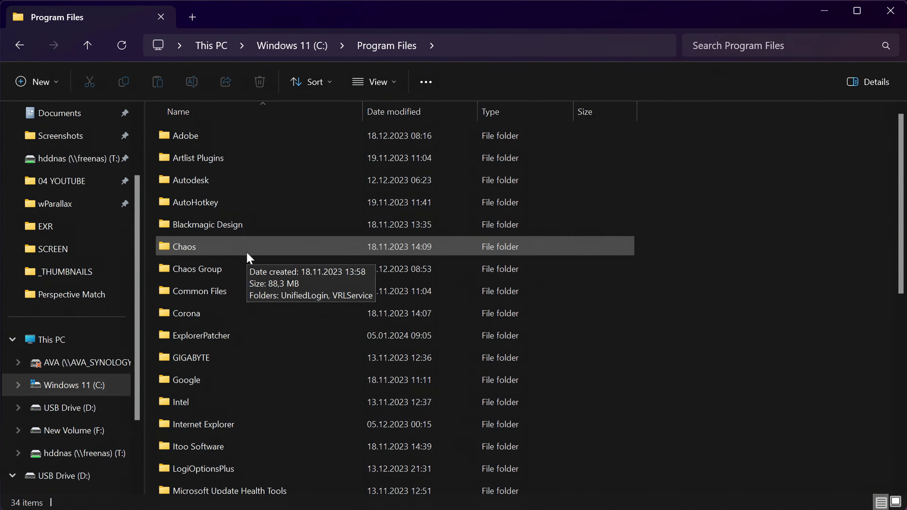
{"action": "double_click", "coordinate": [215, 379]}
{"action": "double_click", "coordinate": [210, 141]}
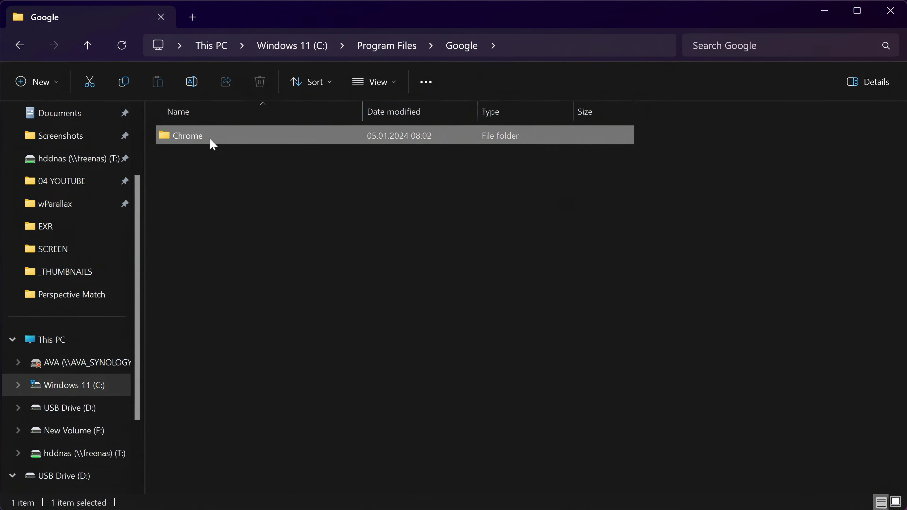
{"action": "double_click", "coordinate": [212, 142]}
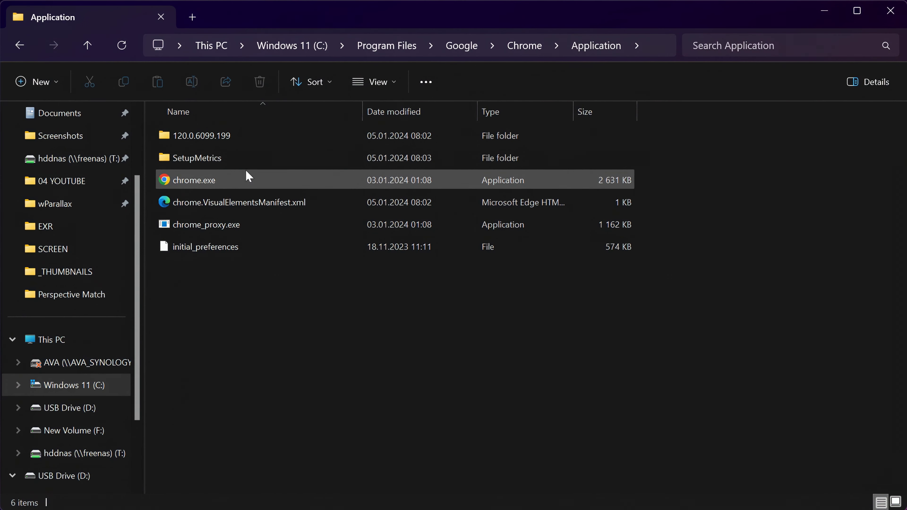
Create a desktop shortcut to chrome.exe and close File Explorer
{"action": "left_click", "coordinate": [211, 180]}
{"action": "right_click", "coordinate": [211, 180]}
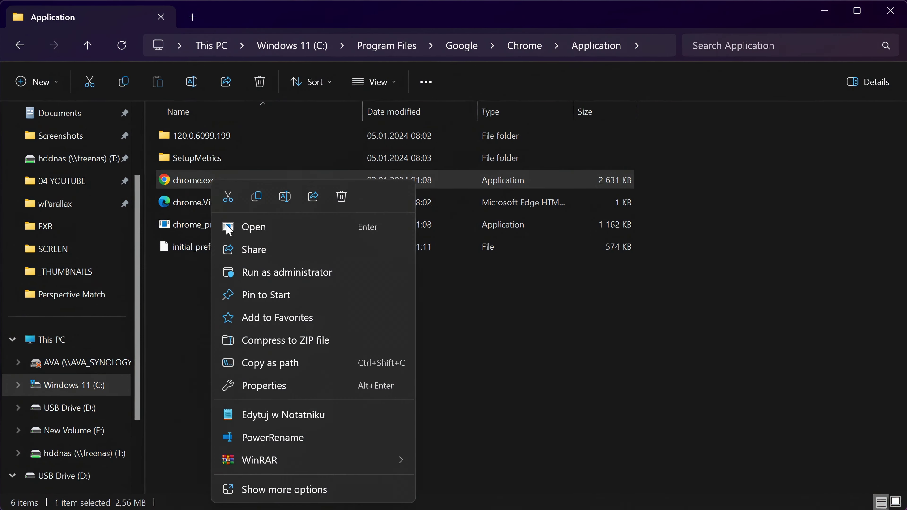
{"action": "left_click", "coordinate": [275, 489]}
{"action": "left_click", "coordinate": [275, 488]}
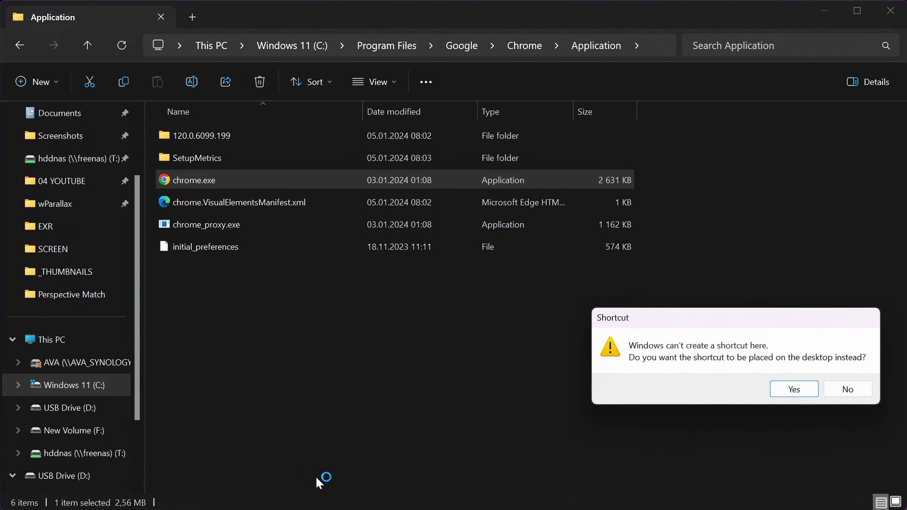
{"action": "left_click", "coordinate": [809, 390]}
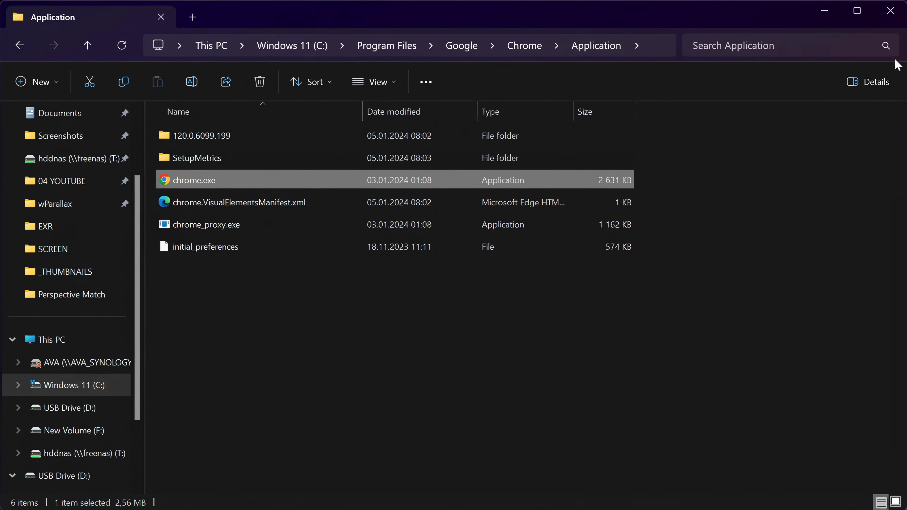
{"action": "left_click", "coordinate": [890, 10]}
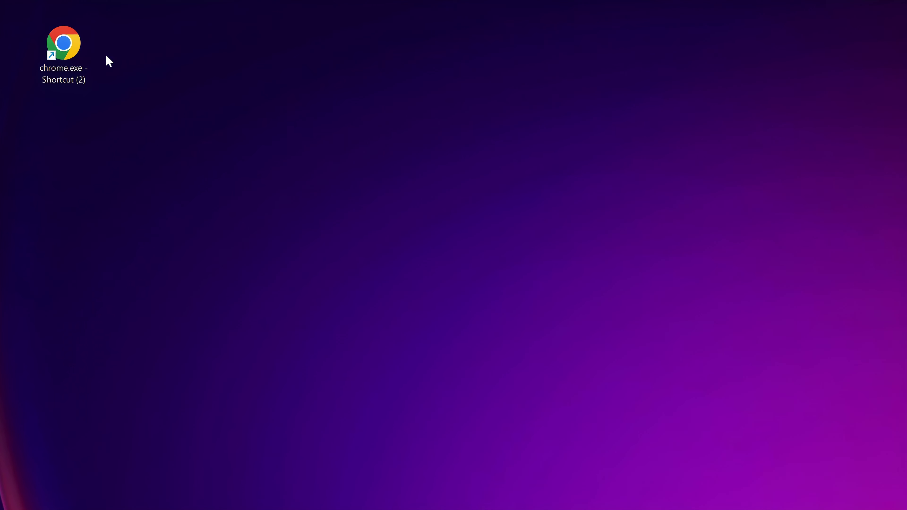
In the Chrome shortcut's Properties, prepend the cmd.exe RENDERDOC_HOOK_EGL=0 prefix to the Target
{"action": "right_click", "coordinate": [70, 52]}
{"action": "left_click", "coordinate": [124, 265]}
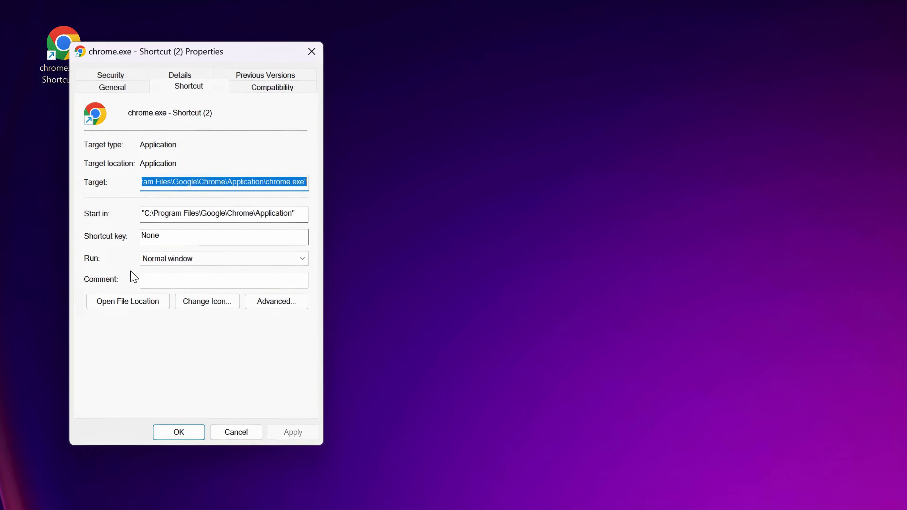
{"action": "left_click", "coordinate": [248, 182]}
{"action": "key", "text": "alt+Tab"}
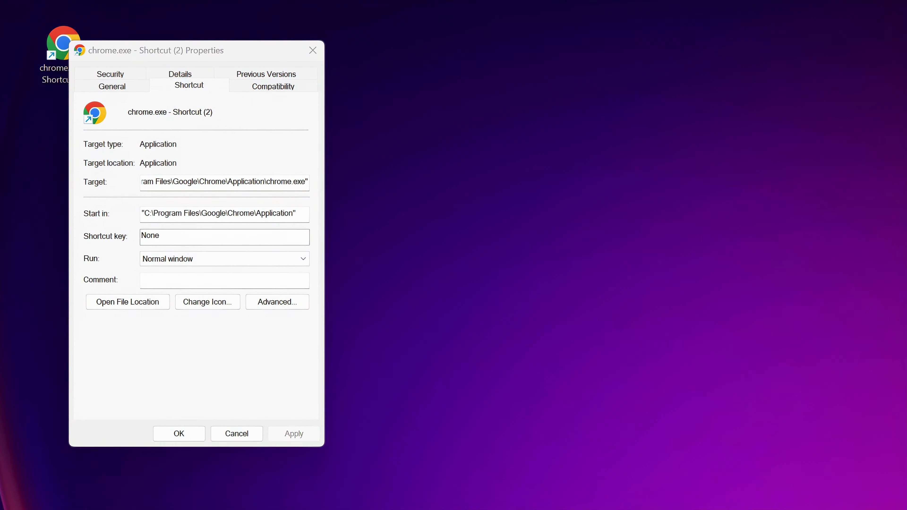
{"action": "left_click_drag", "start_coordinate": [677, 21], "coordinate": [687, 26]}
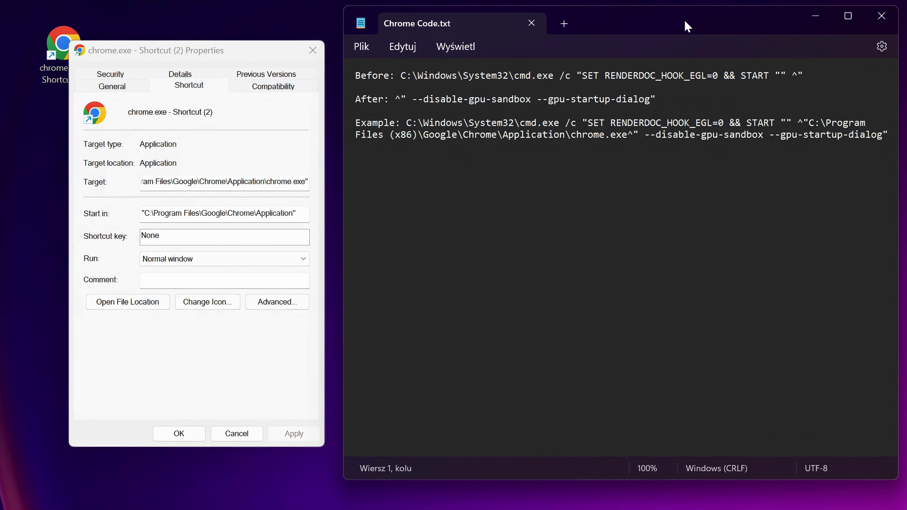
{"action": "left_click_drag", "start_coordinate": [400, 75], "coordinate": [809, 76]}
{"action": "key", "text": "ctrl+c"}
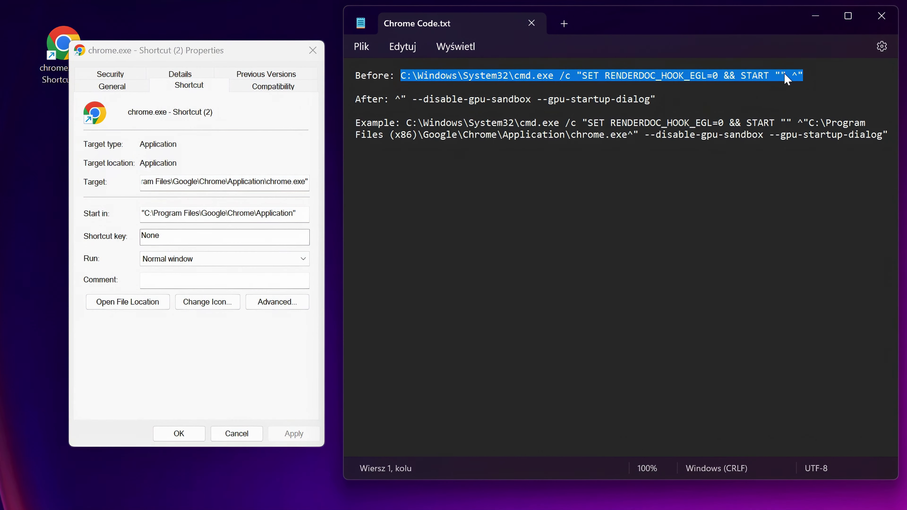
{"action": "left_click_drag", "start_coordinate": [172, 182], "coordinate": [135, 183]}
{"action": "left_click", "coordinate": [146, 182]}
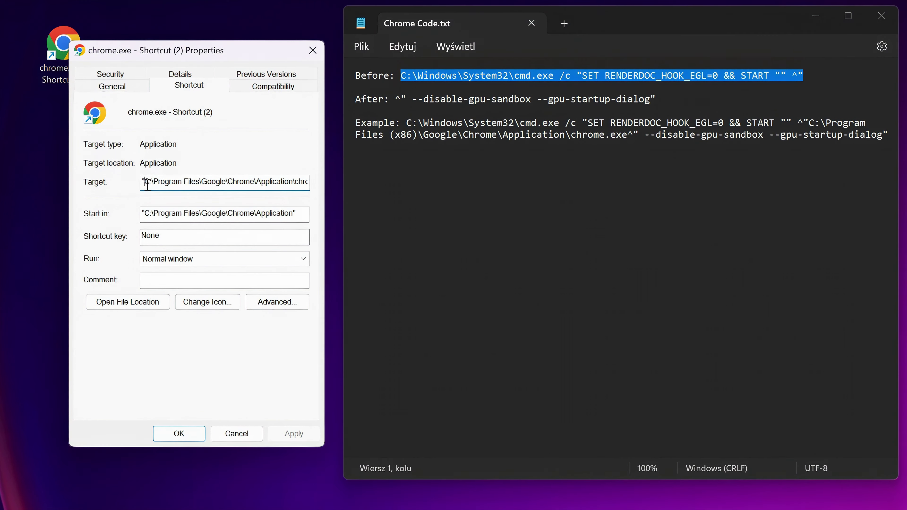
{"action": "key", "text": "ctrl+v"}
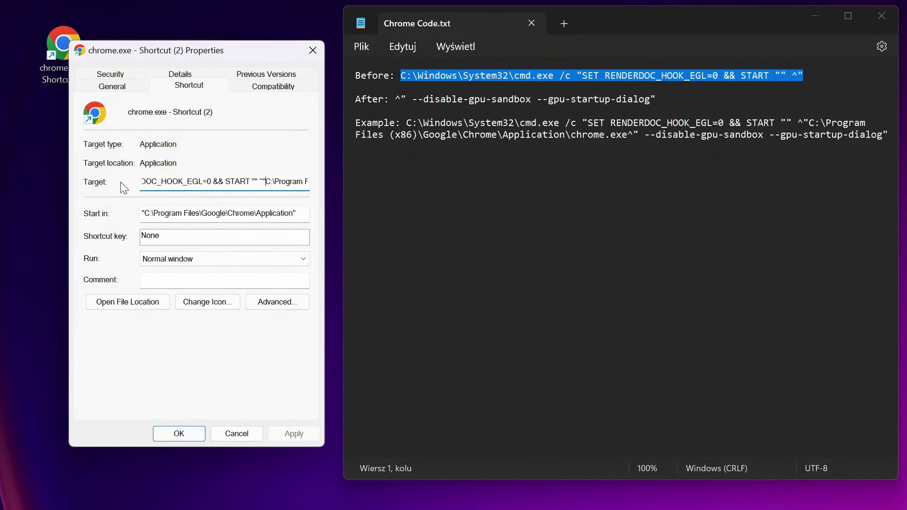
Append --disable-gpu-sandbox --gpu-startup-dialog to the Target and apply the change
{"action": "left_click_drag", "start_coordinate": [265, 182], "coordinate": [452, 175]}
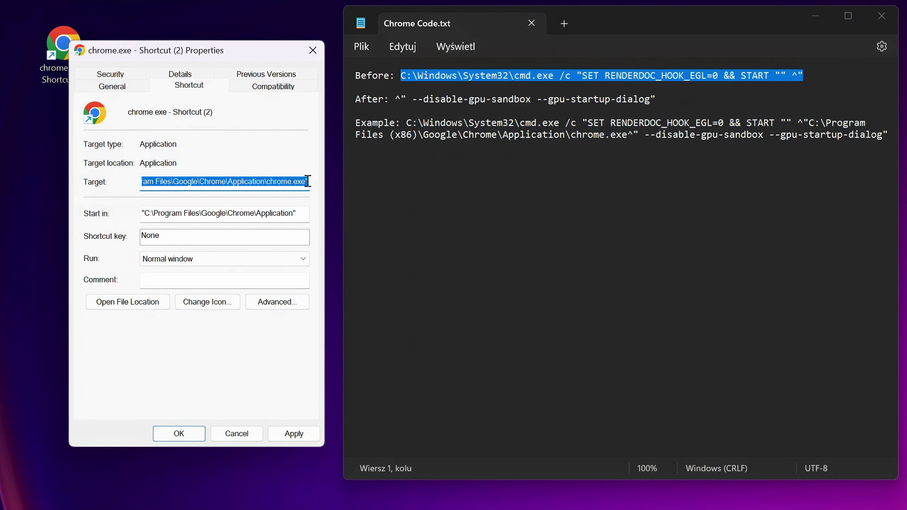
{"action": "left_click_drag", "start_coordinate": [396, 99], "coordinate": [656, 99]}
{"action": "key", "text": "ctrl+c"}
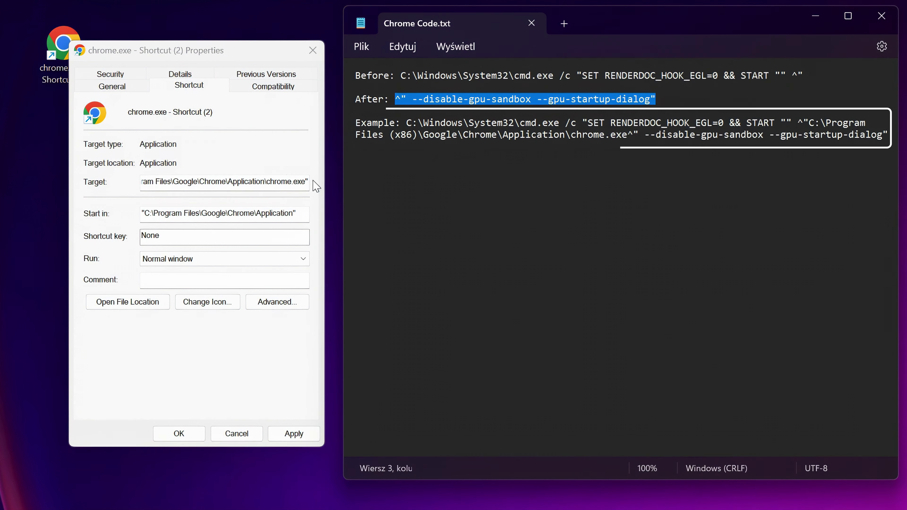
{"action": "left_click", "coordinate": [306, 182]}
{"action": "key", "text": "ctrl+v"}
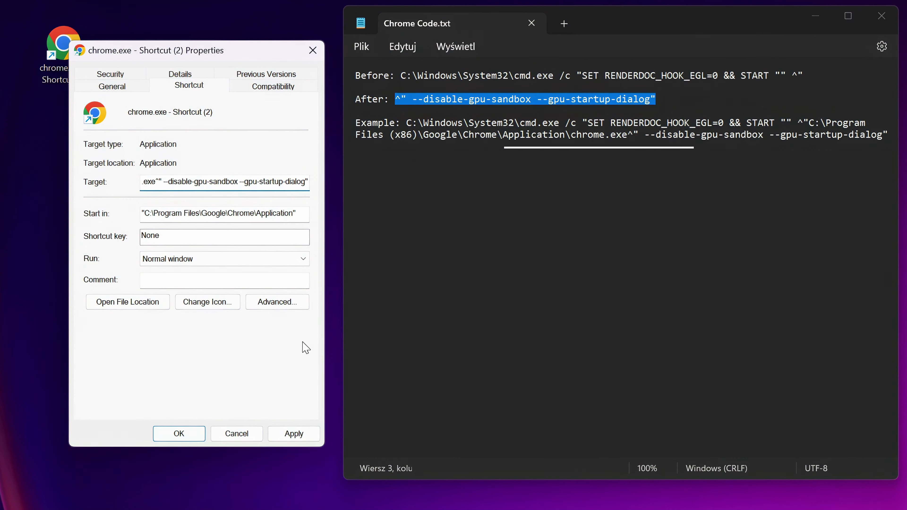
{"action": "left_click", "coordinate": [294, 433]}
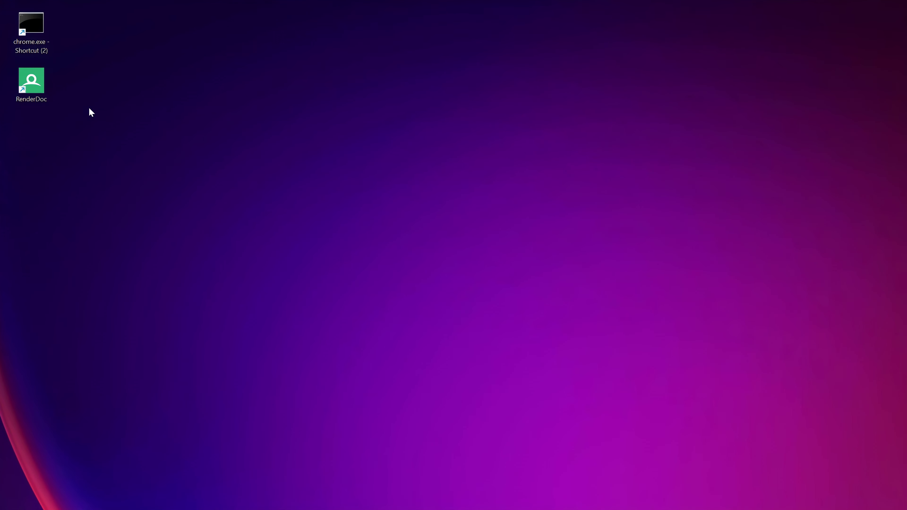
Launch RenderDoc, review the General page of its Settings, and close them with OK
{"action": "double_click", "coordinate": [29, 82]}
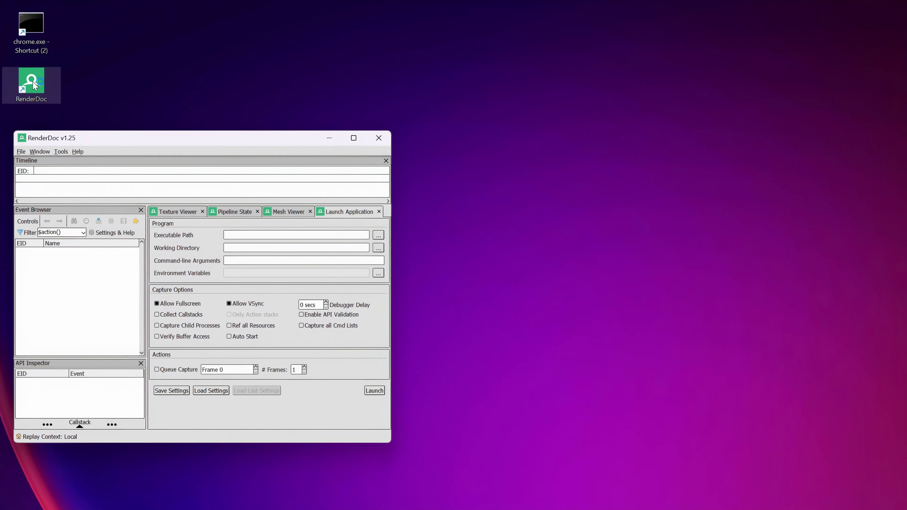
{"action": "left_click", "coordinate": [61, 153]}
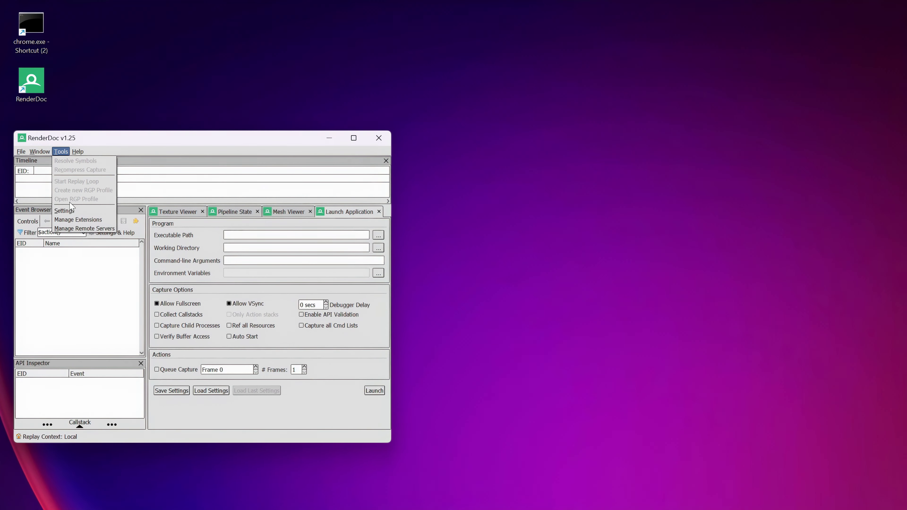
{"action": "left_click", "coordinate": [64, 210]}
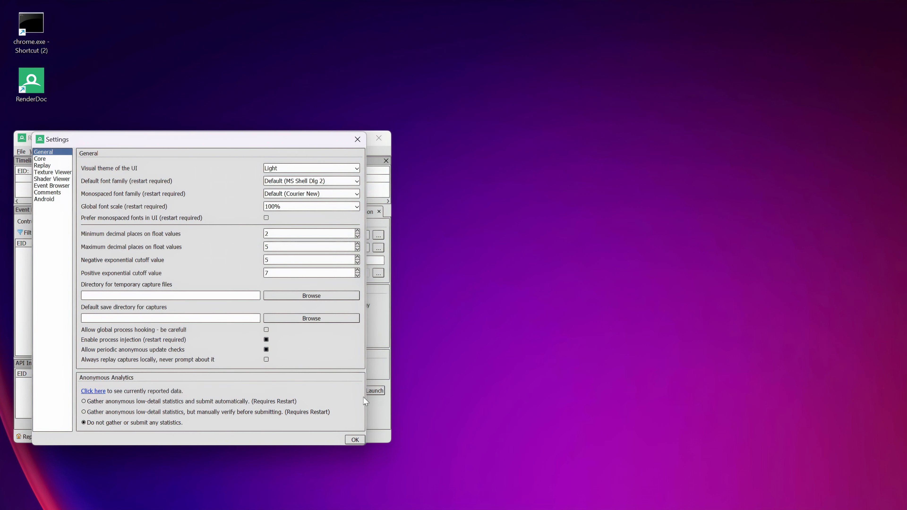
{"action": "left_click", "coordinate": [354, 439]}
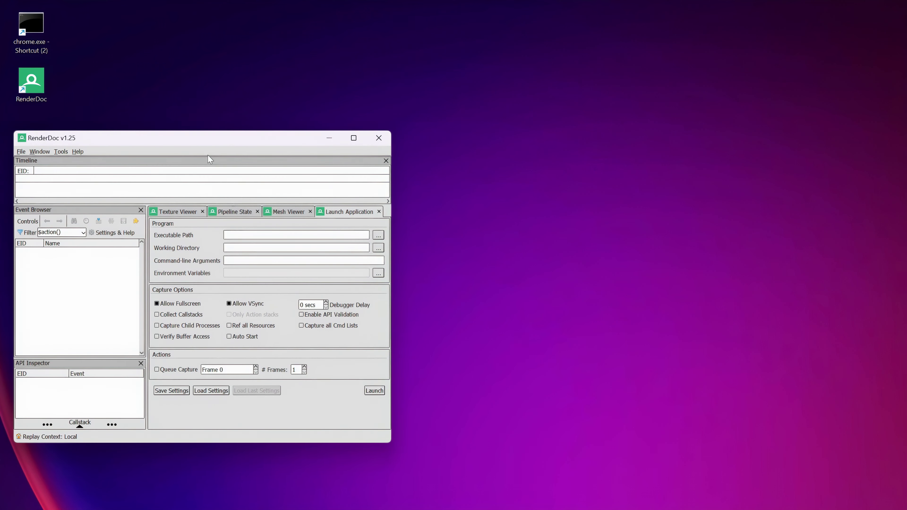
Launch Chrome from the new shortcut and inject RenderDoc into its GPU process 14884
{"action": "double_click", "coordinate": [43, 27]}
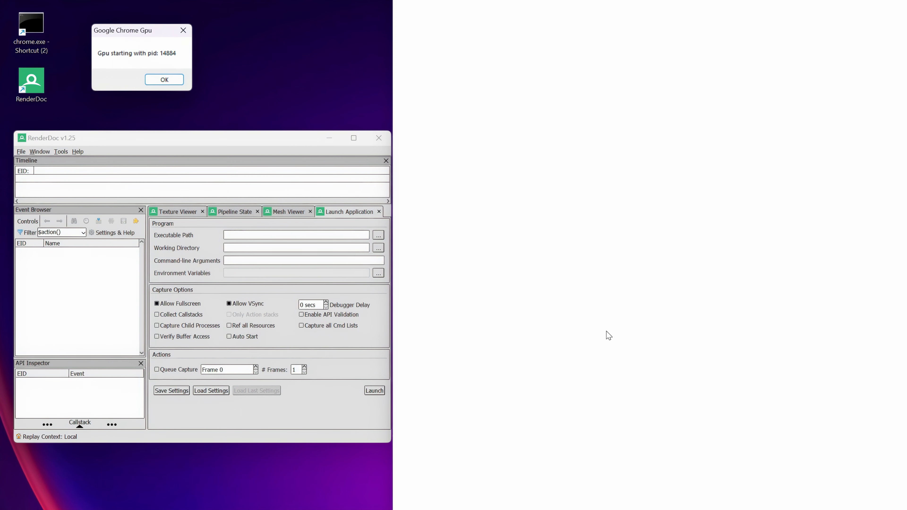
{"action": "left_click", "coordinate": [20, 152]}
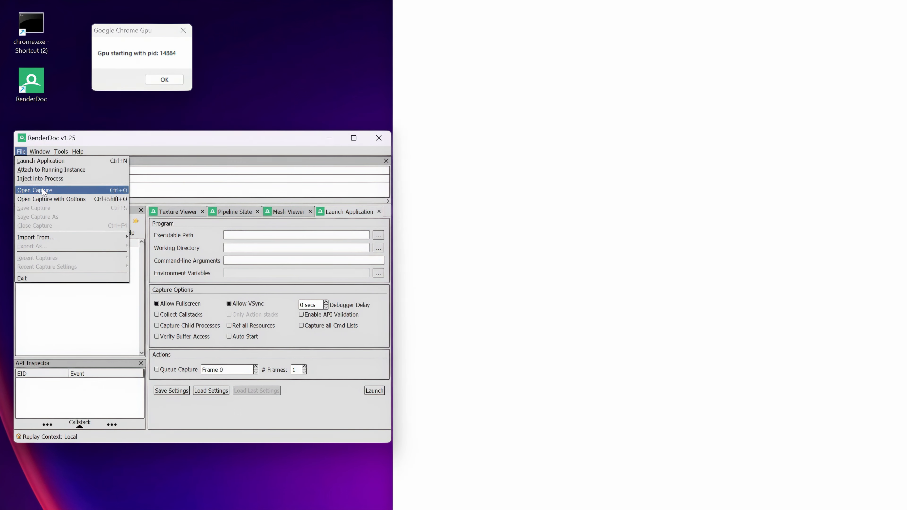
{"action": "left_click", "coordinate": [42, 179]}
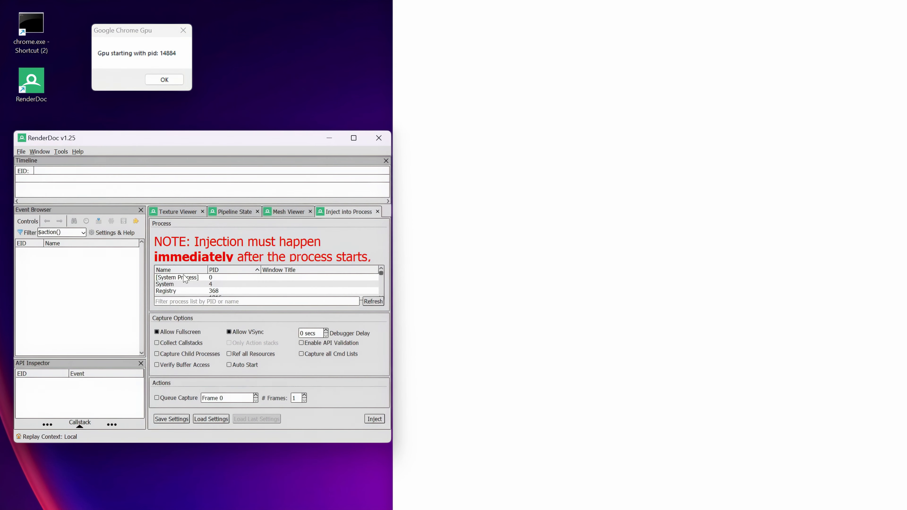
{"action": "left_click", "coordinate": [174, 302]}
{"action": "type", "text": "14884"}
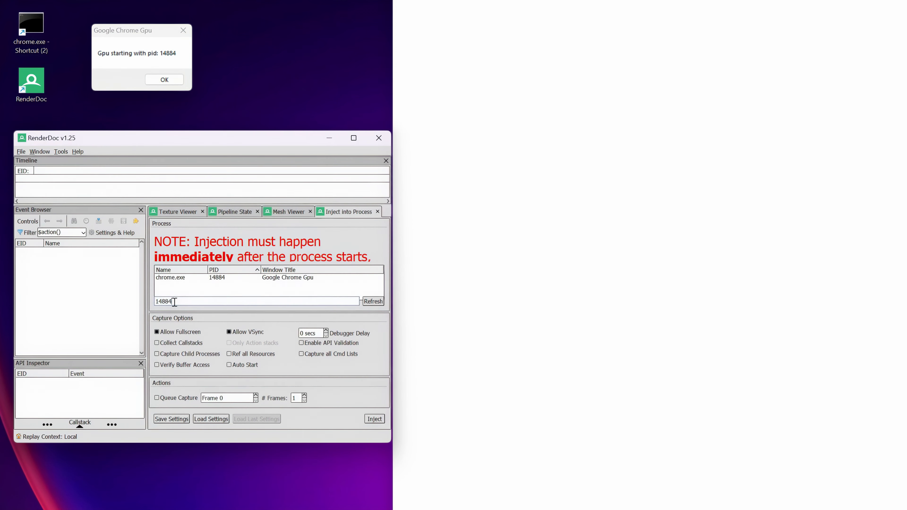
{"action": "left_click", "coordinate": [184, 278]}
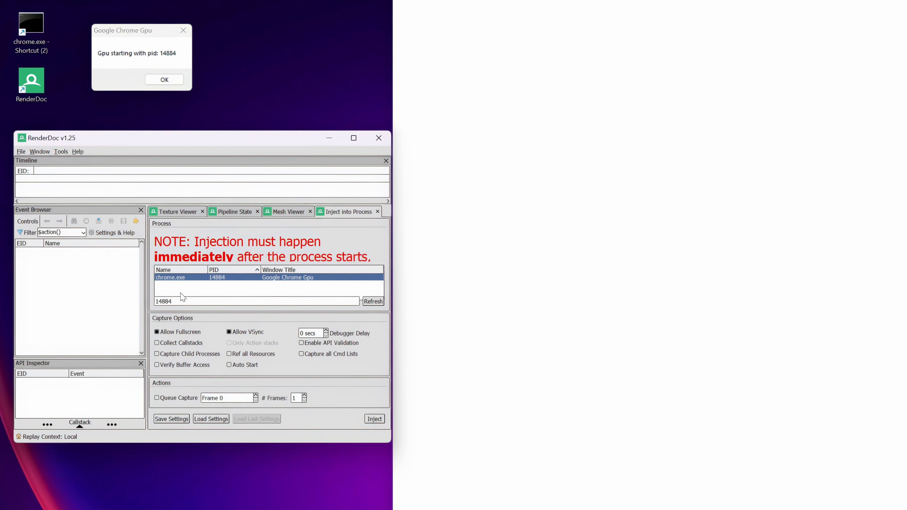
{"action": "left_click", "coordinate": [374, 419]}
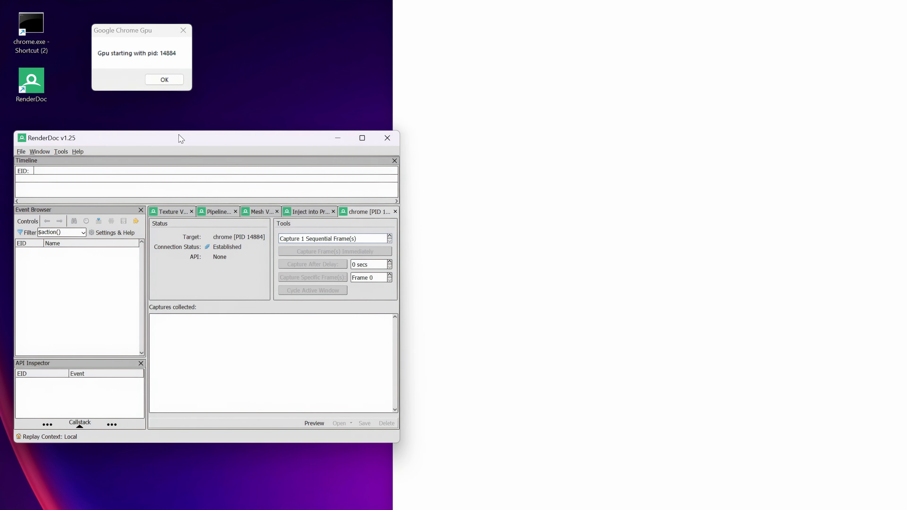
{"action": "left_click", "coordinate": [169, 83]}
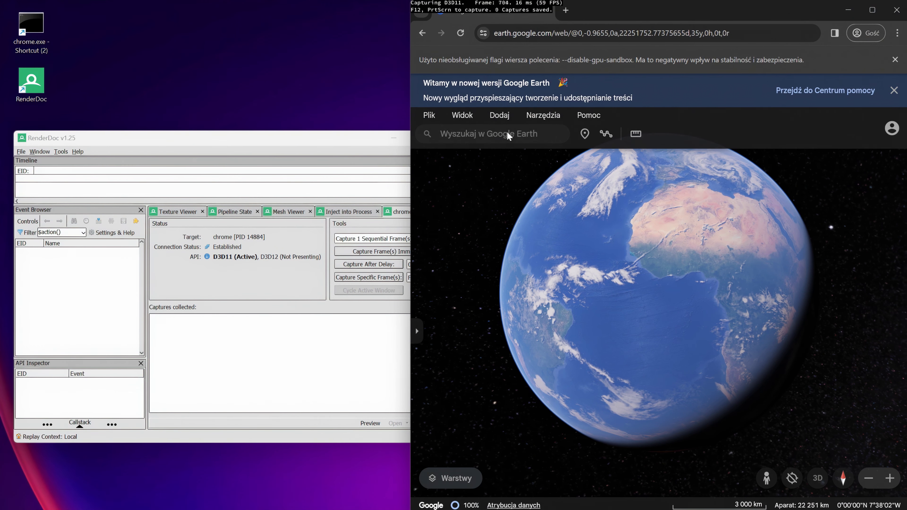
Search Google Earth for 'gdańsk', fly there, and close the info panel
{"action": "left_click", "coordinate": [507, 132]}
{"action": "type", "text": "gdańsk"}
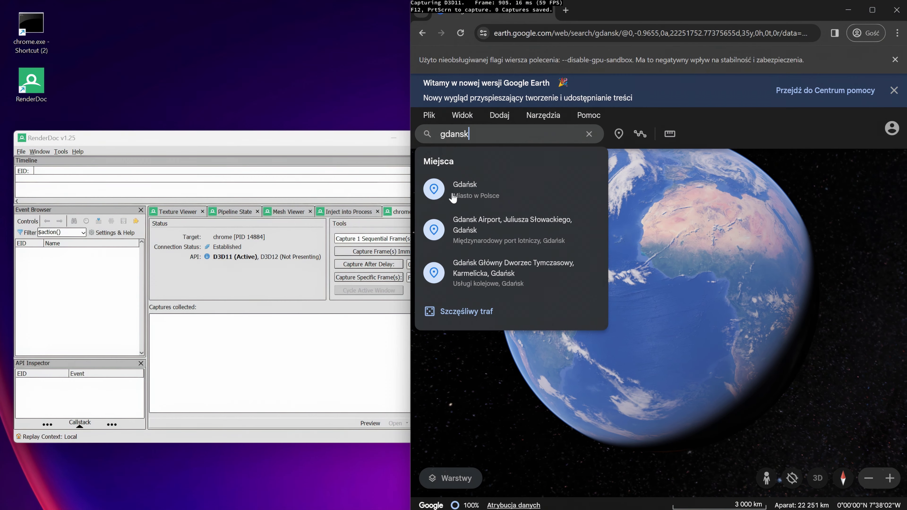
{"action": "left_click", "coordinate": [475, 195]}
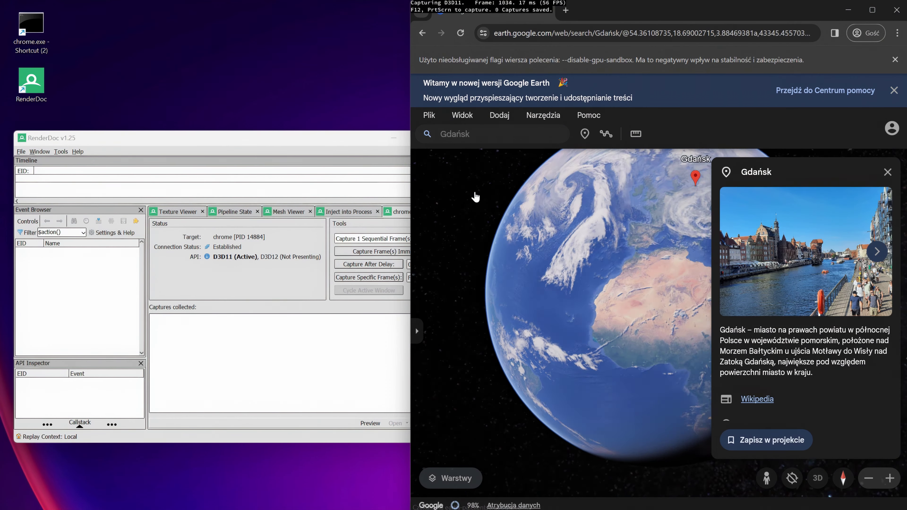
{"action": "left_click", "coordinate": [887, 172]}
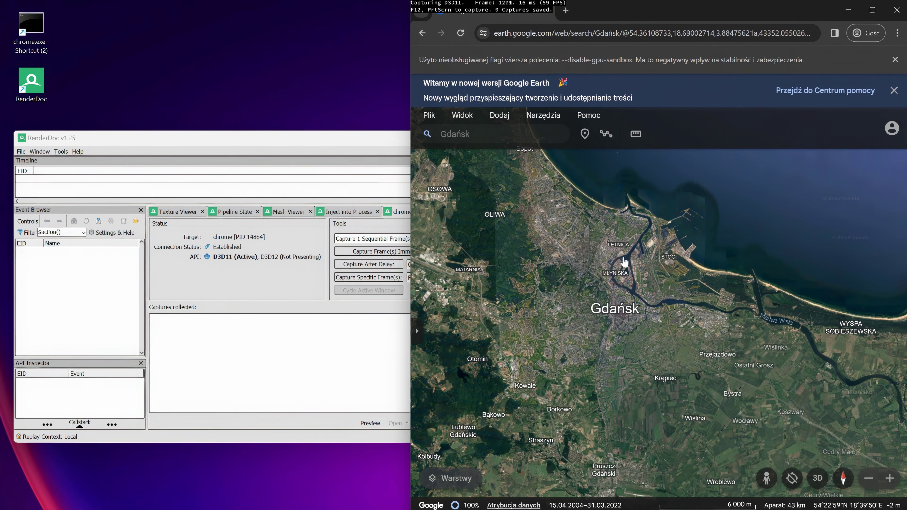
Zoom into the old town around Fontanna Neptuna and Długi Targ
{"action": "scroll", "coordinate": [612, 307], "scroll_direction": "up", "scroll_amount": 10}
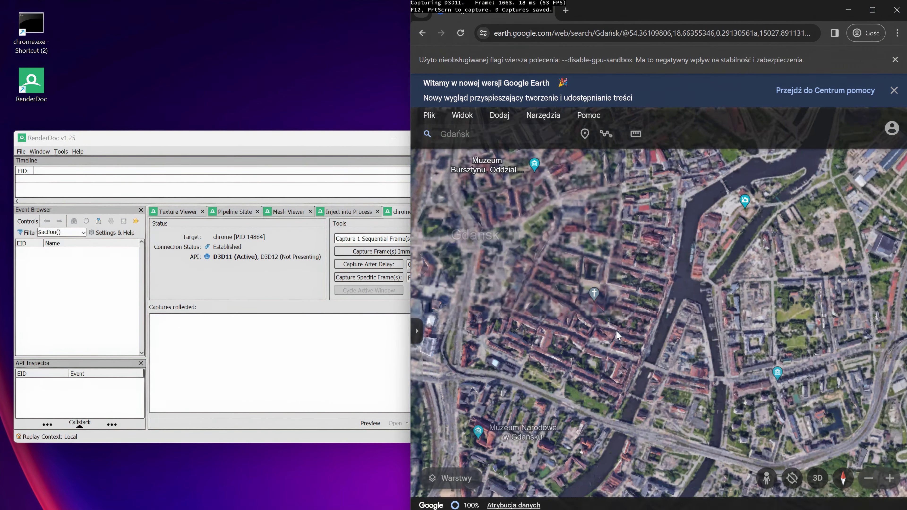
{"action": "scroll", "coordinate": [586, 302], "scroll_direction": "up", "scroll_amount": 5}
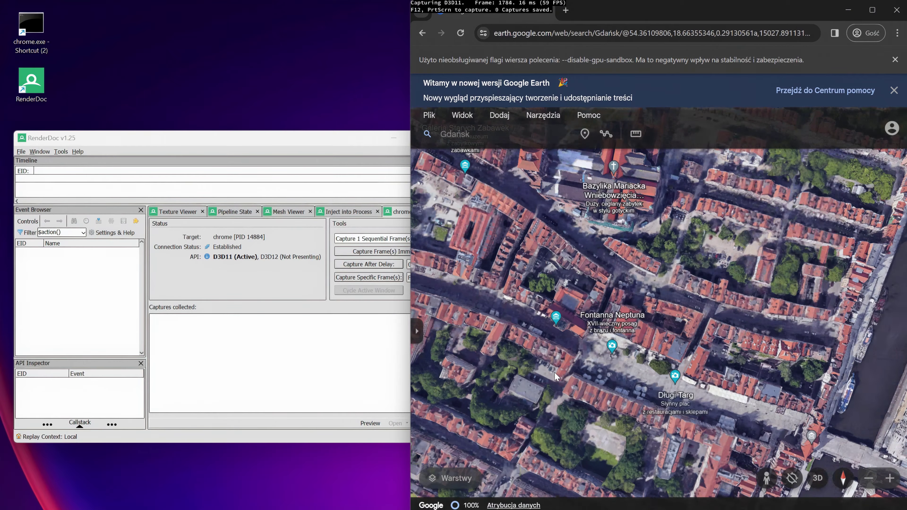
{"action": "scroll", "coordinate": [602, 359], "scroll_direction": "up", "scroll_amount": 5}
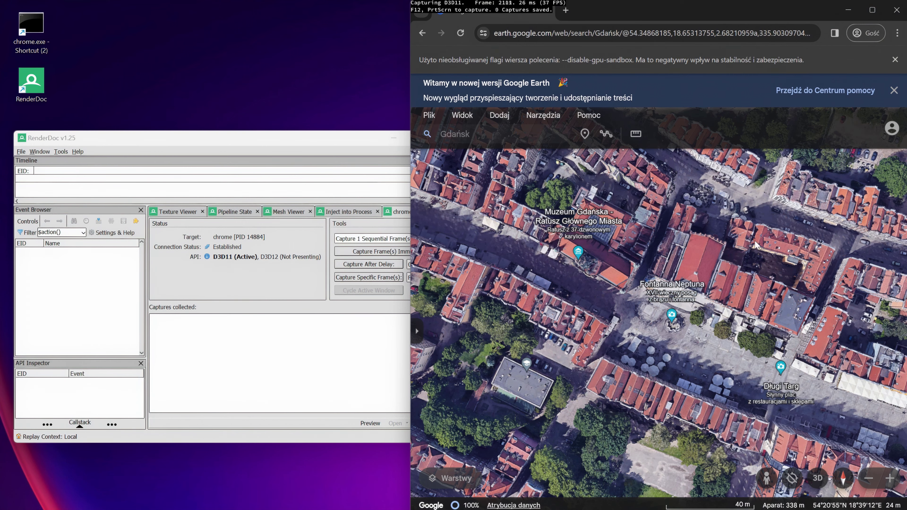
{"action": "scroll", "coordinate": [706, 241], "scroll_direction": "down", "scroll_amount": 3}
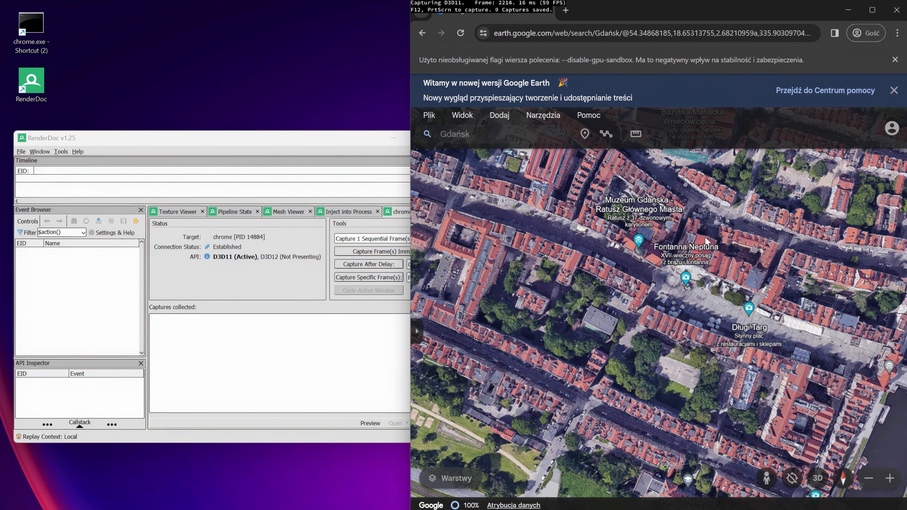
{"action": "scroll", "coordinate": [706, 241], "scroll_direction": "up", "scroll_amount": 2}
{"action": "scroll", "coordinate": [722, 304], "scroll_direction": "up", "scroll_amount": 2}
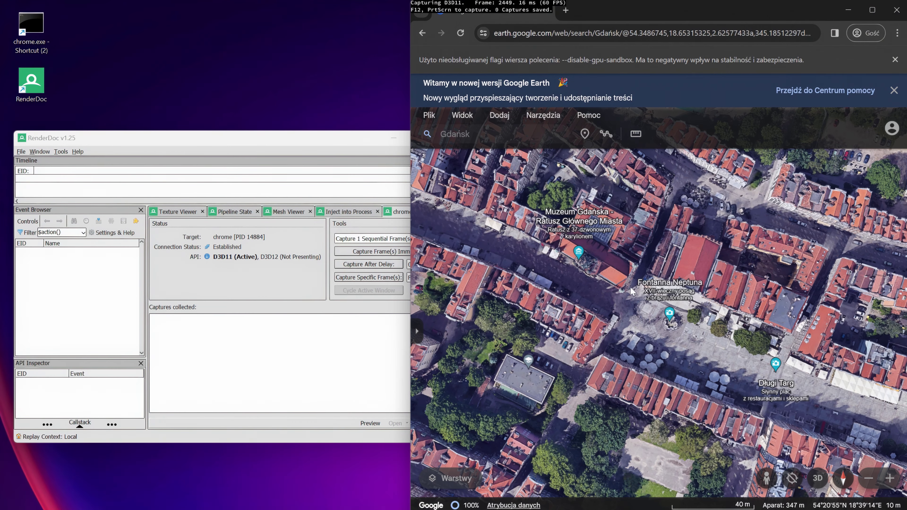
Capture the current Google Earth frame, open it in RenderDoc, and save it as Gdansk
{"action": "left_click", "coordinate": [337, 143]}
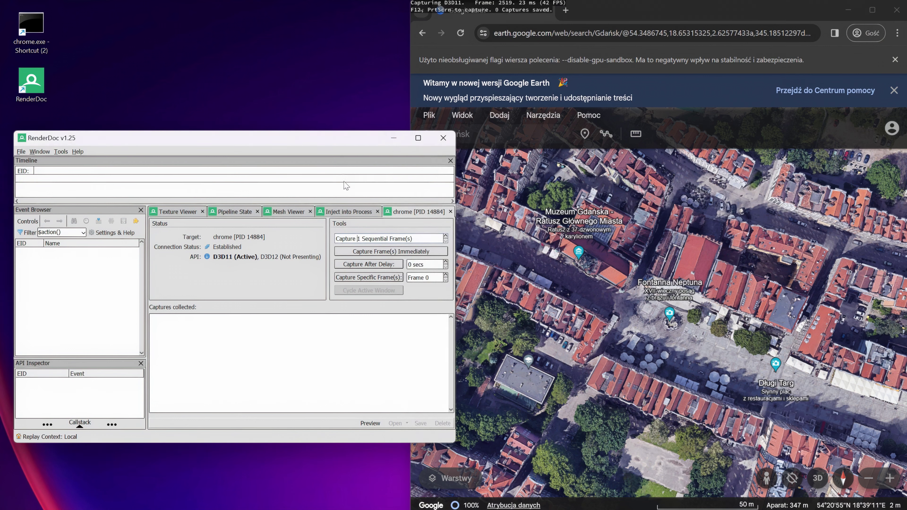
{"action": "left_click", "coordinate": [389, 255]}
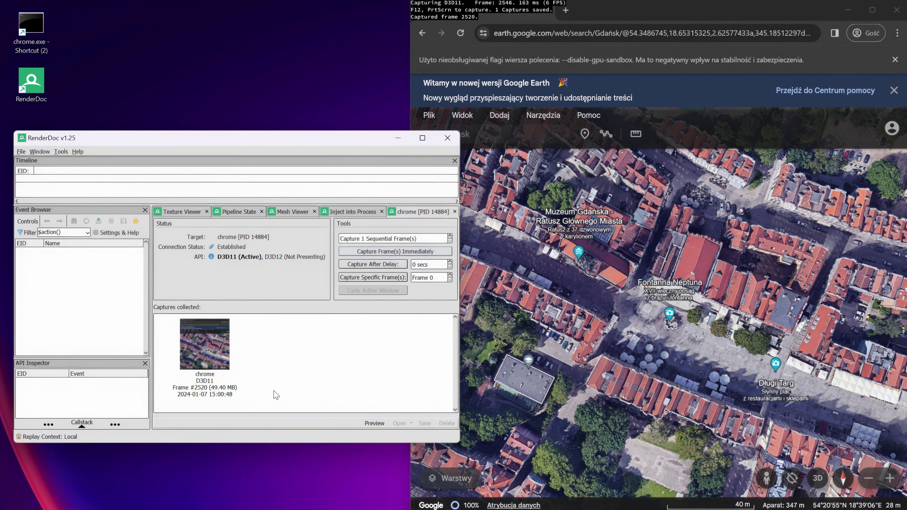
{"action": "left_click", "coordinate": [219, 352]}
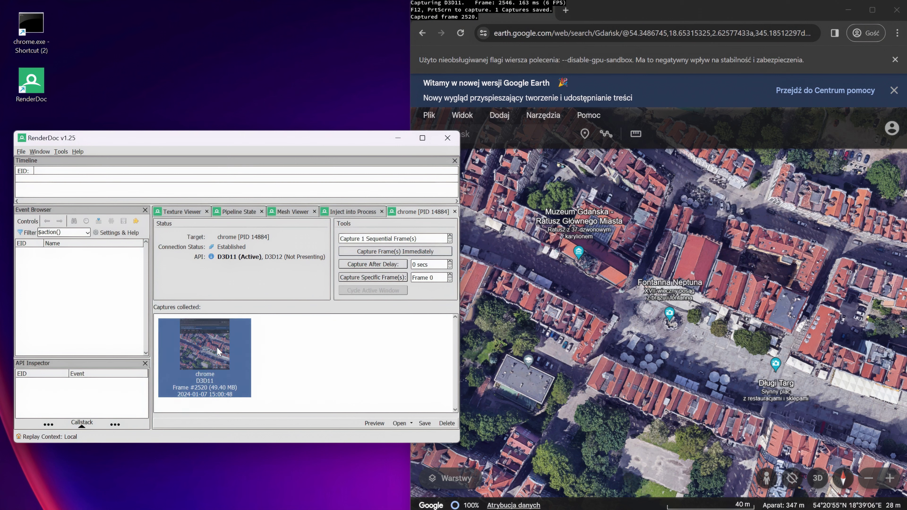
{"action": "double_click", "coordinate": [219, 352]}
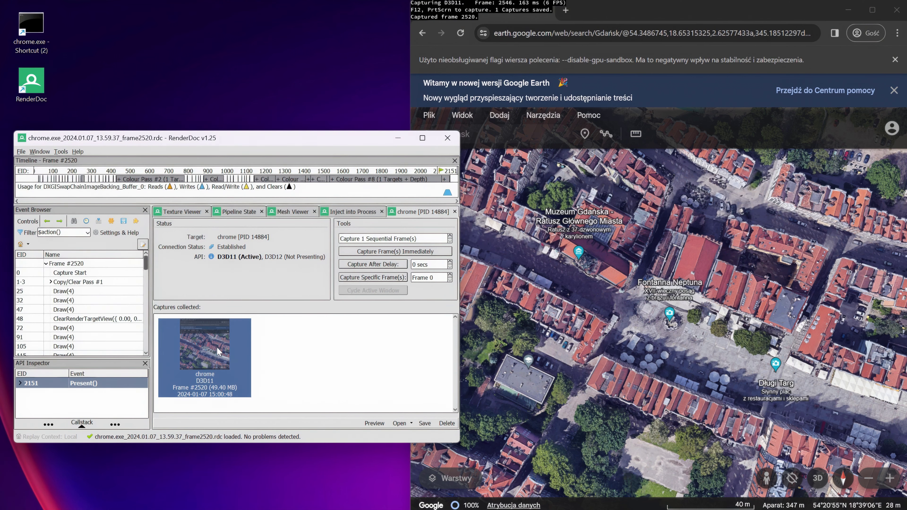
{"action": "left_click", "coordinate": [21, 151]}
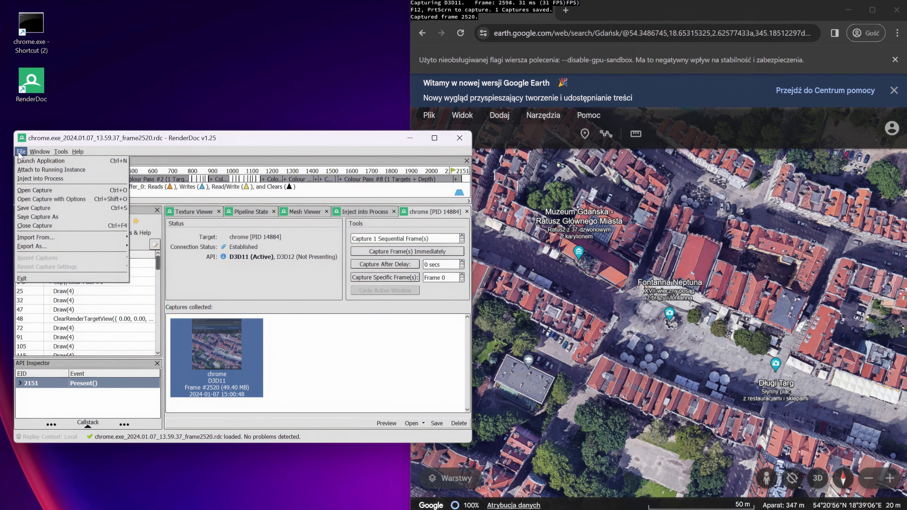
{"action": "left_click", "coordinate": [37, 209]}
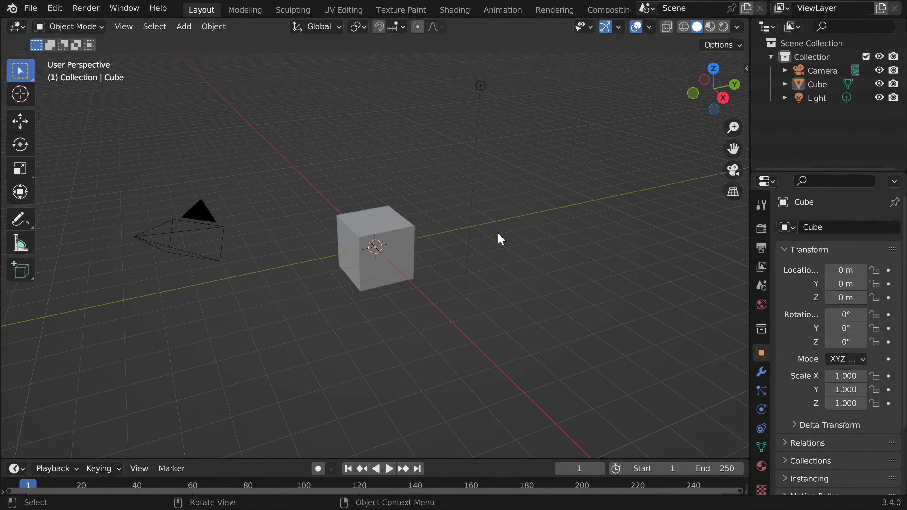
Install MapsModelsImporter-v0.6.2.zip from Downloads as a Blender add-on and enable it
{"action": "left_click", "coordinate": [55, 8]}
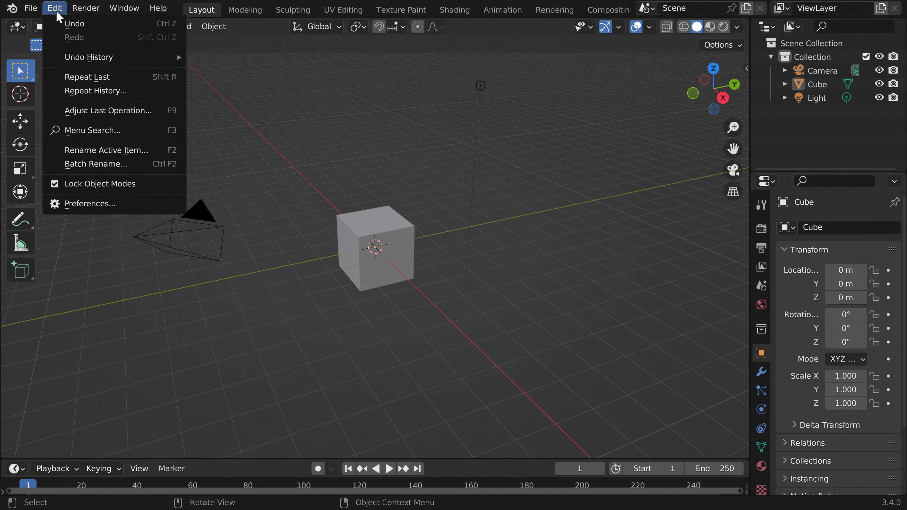
{"action": "left_click", "coordinate": [85, 203]}
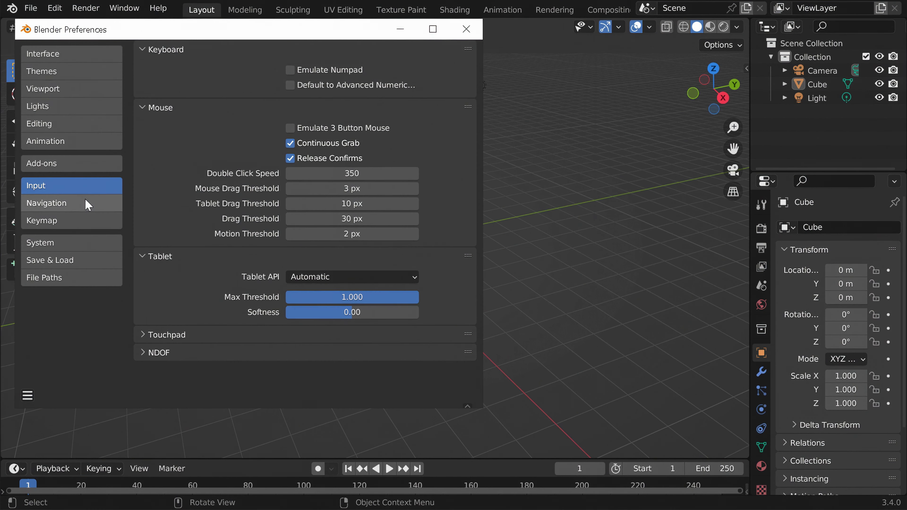
{"action": "left_click", "coordinate": [74, 169]}
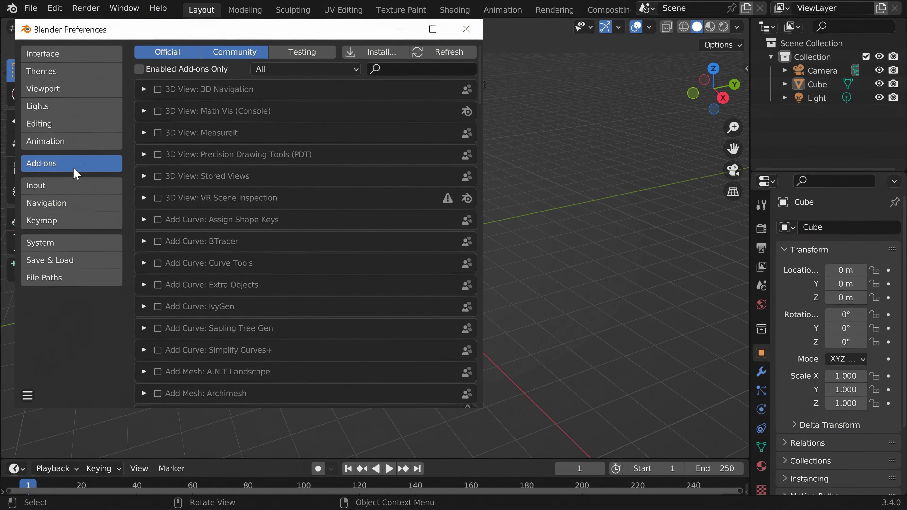
{"action": "left_click", "coordinate": [379, 56]}
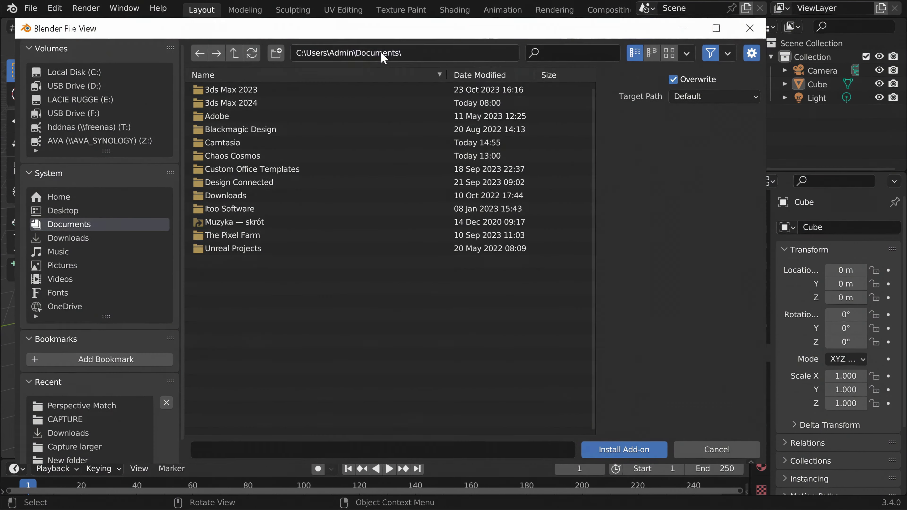
{"action": "left_click", "coordinate": [76, 239]}
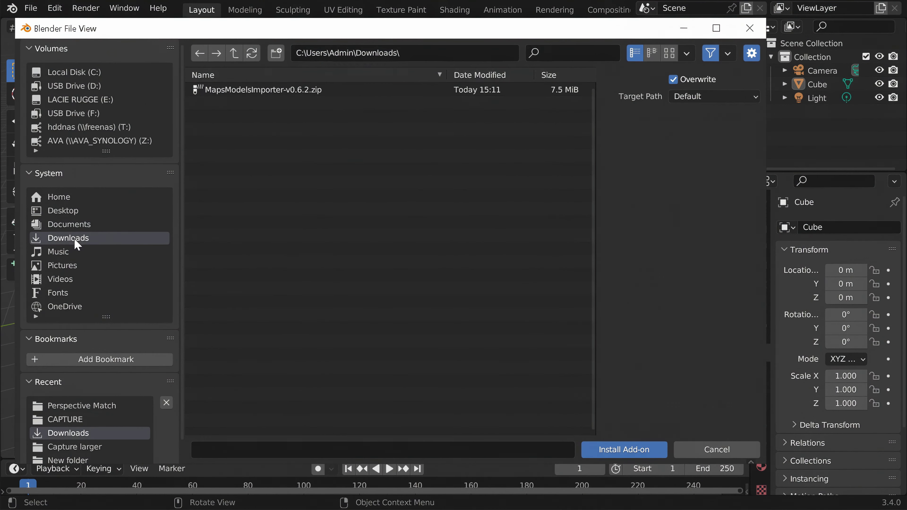
{"action": "double_click", "coordinate": [290, 90]}
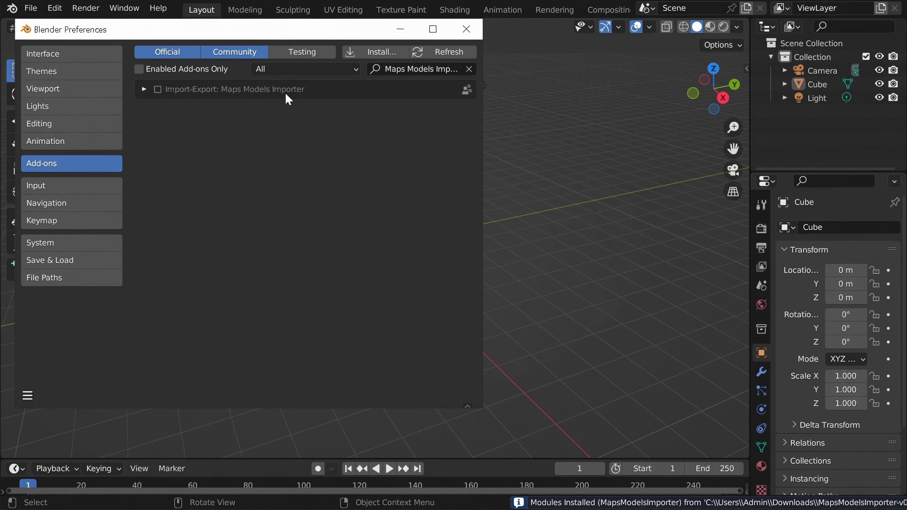
{"action": "left_click", "coordinate": [159, 90]}
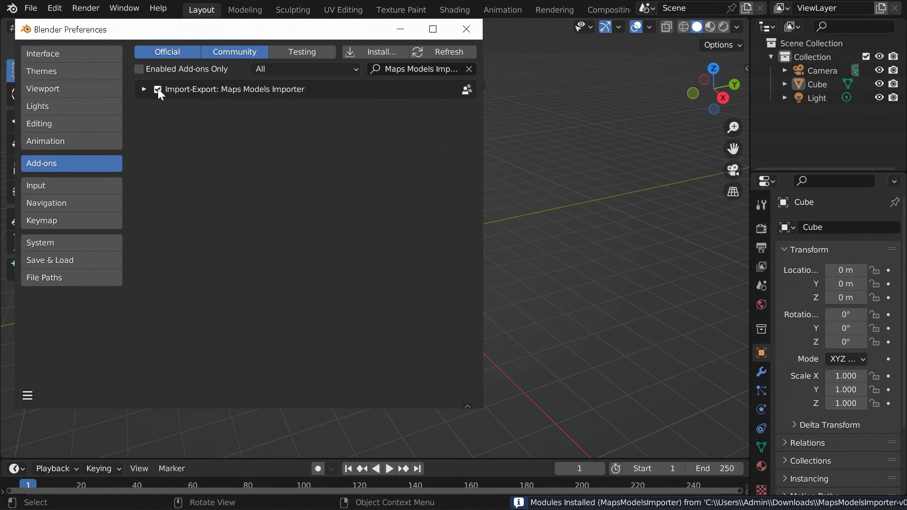
{"action": "left_click", "coordinate": [465, 29]}
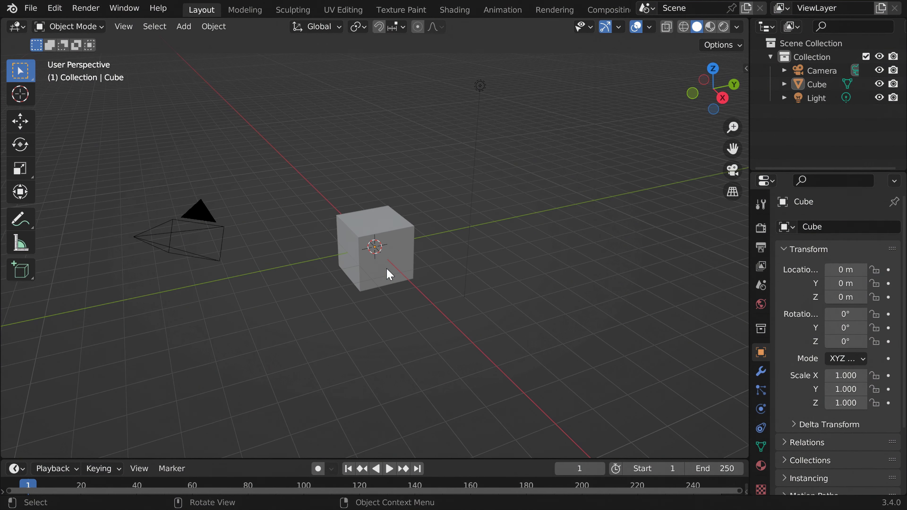
Delete Blender's default Cube, Light and Camera
{"action": "left_click", "coordinate": [393, 268]}
{"action": "key", "text": "Delete"}
{"action": "left_click", "coordinate": [480, 90]}
{"action": "key", "text": "Delete"}
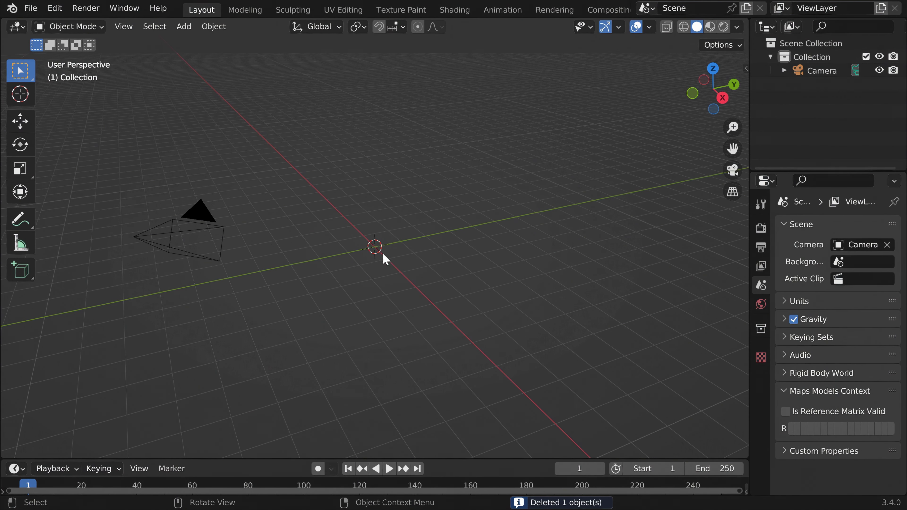
{"action": "left_click", "coordinate": [179, 216]}
{"action": "key", "text": "Delete"}
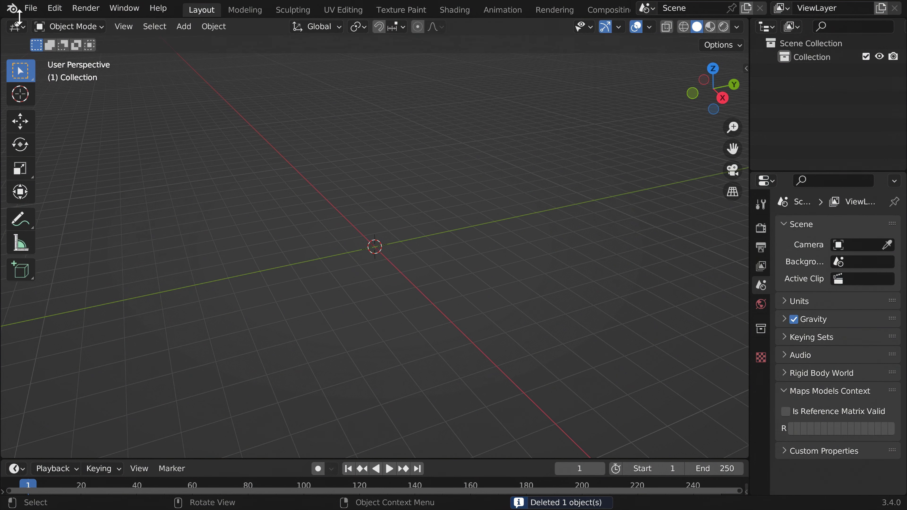
Import gdansk.rdc from the CAPTURE folder as a Google Maps Capture
{"action": "left_click", "coordinate": [29, 8]}
{"action": "mouse_move", "coordinate": [68, 192]}
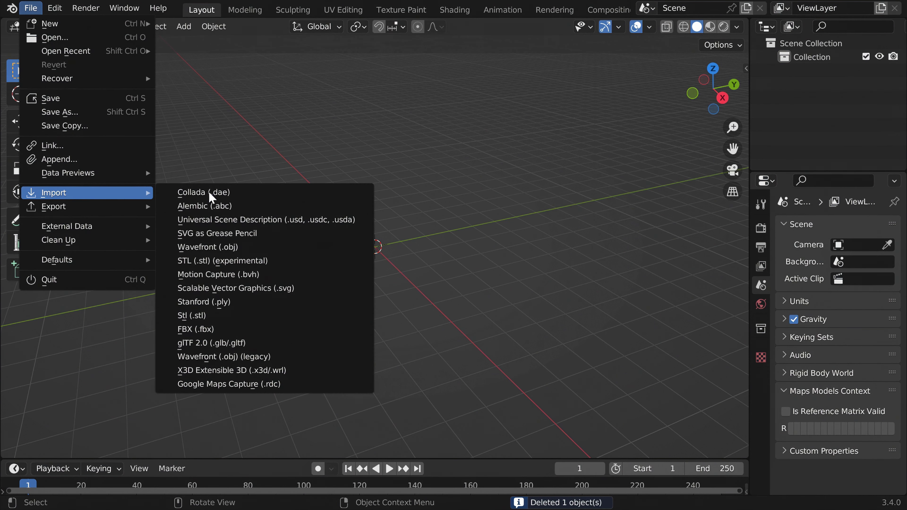
{"action": "left_click", "coordinate": [233, 384]}
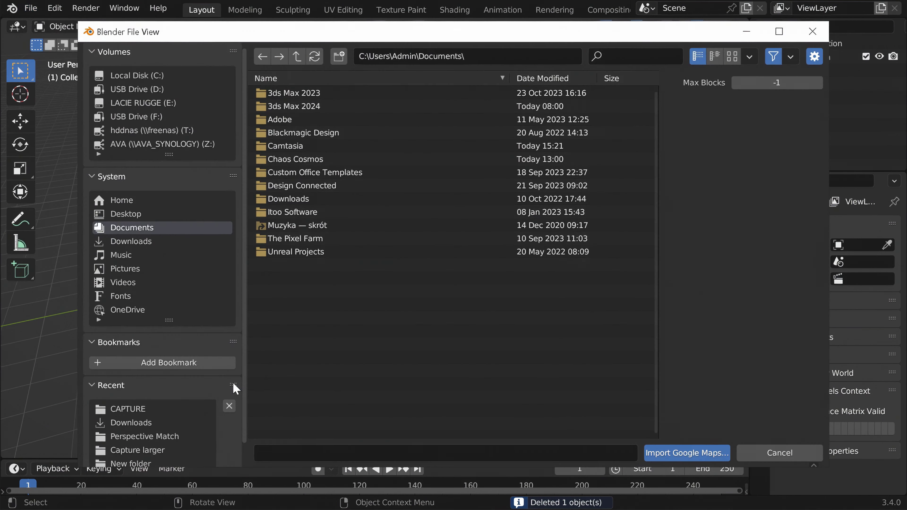
{"action": "left_click", "coordinate": [134, 406]}
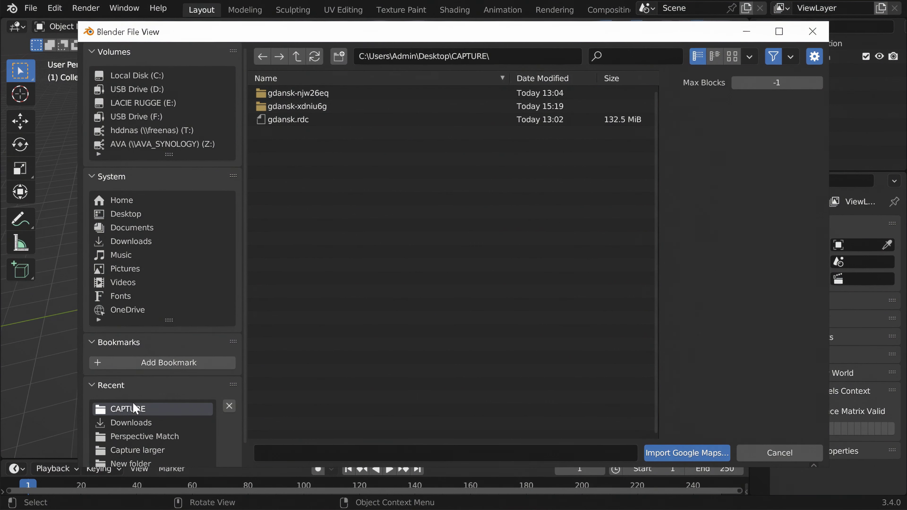
{"action": "double_click", "coordinate": [282, 120]}
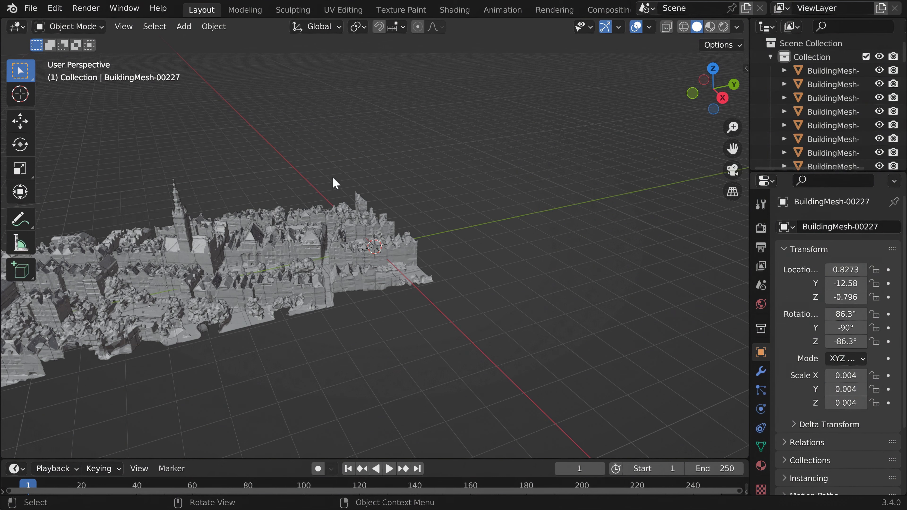
Switch to Material Preview shading to see the textured city from above
{"action": "middle_click_drag", "start_coordinate": [333, 177], "coordinate": [509, 146]}
{"action": "left_click", "coordinate": [711, 26]}
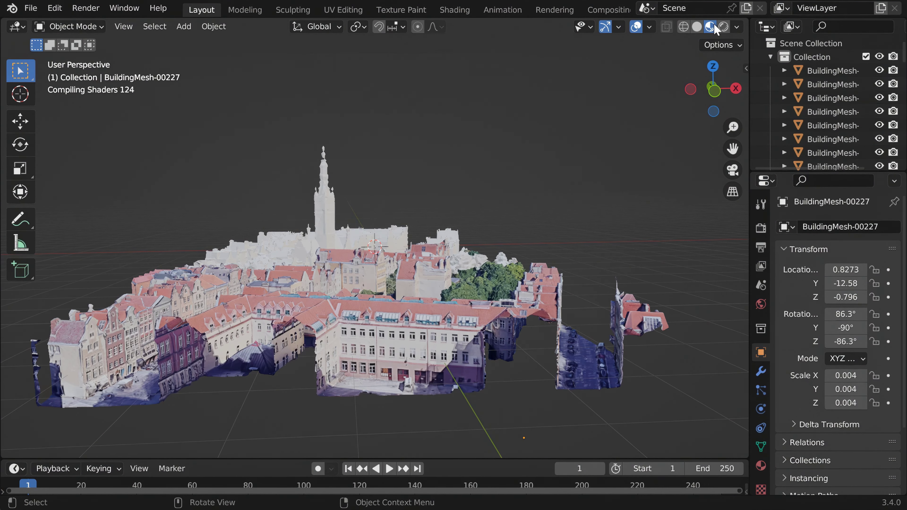
{"action": "middle_click_drag", "start_coordinate": [449, 200], "coordinate": [450, 227]}
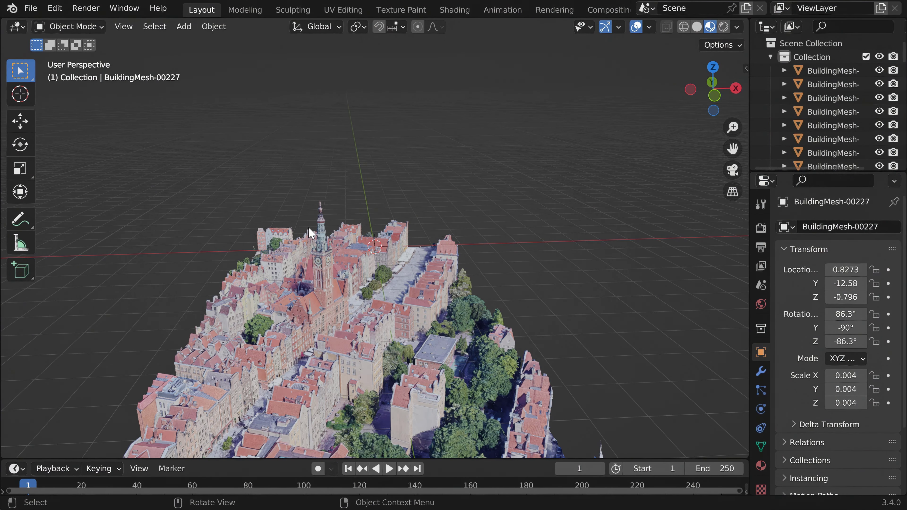
Export the scene as FBX named Gdansk-fbx into the CAPTURE folder
{"action": "left_click", "coordinate": [31, 8]}
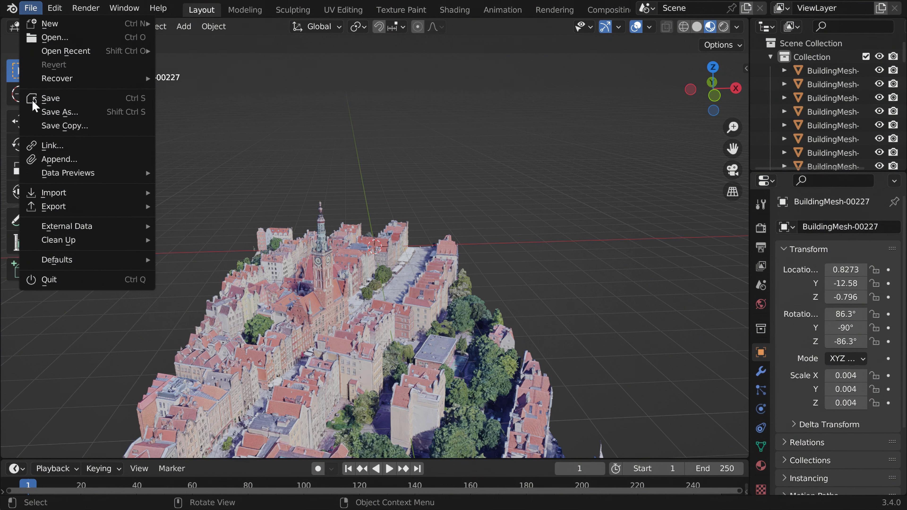
{"action": "mouse_move", "coordinate": [71, 209]}
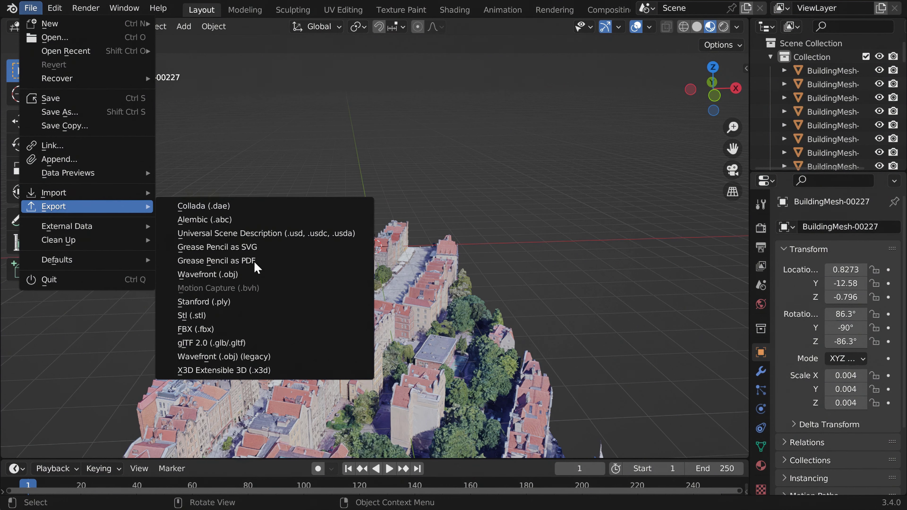
{"action": "left_click", "coordinate": [225, 329]}
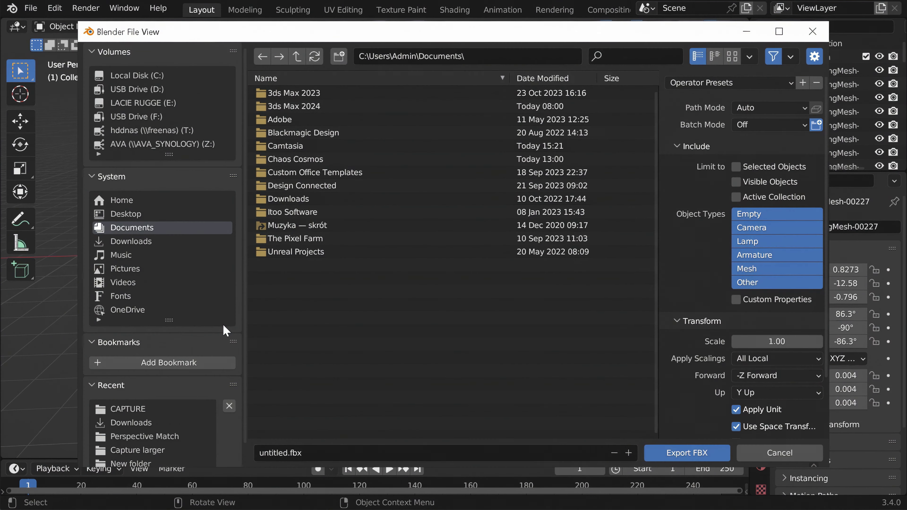
{"action": "left_click", "coordinate": [169, 409]}
{"action": "left_click", "coordinate": [317, 454]}
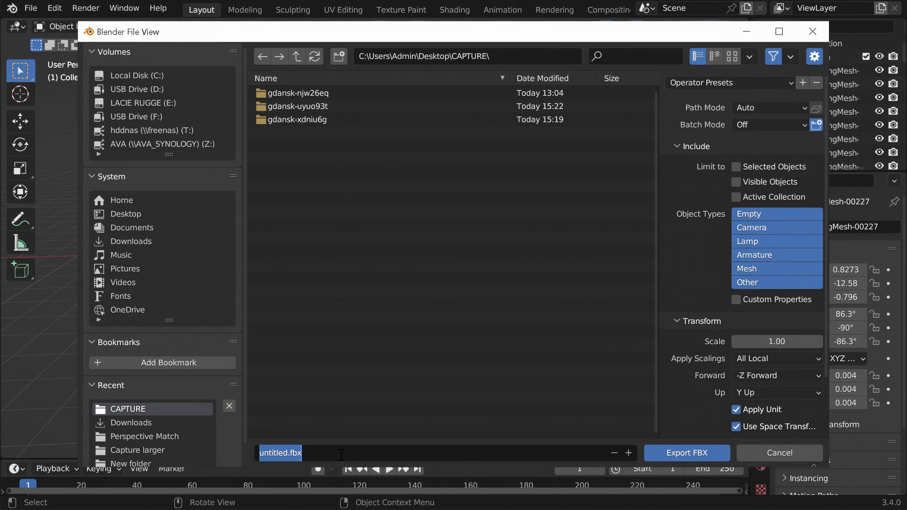
{"action": "type", "text": "Gdansk-fbx"}
{"action": "key", "text": "Return"}
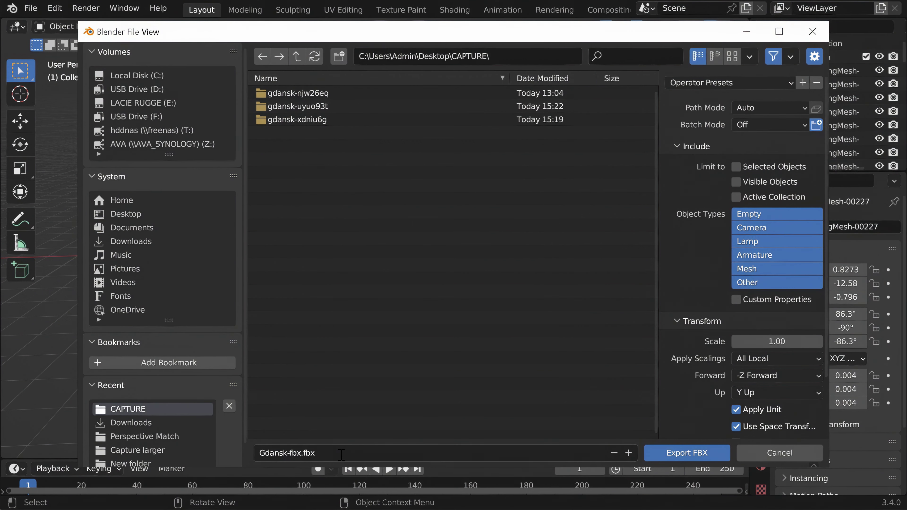
{"action": "left_click", "coordinate": [710, 452]}
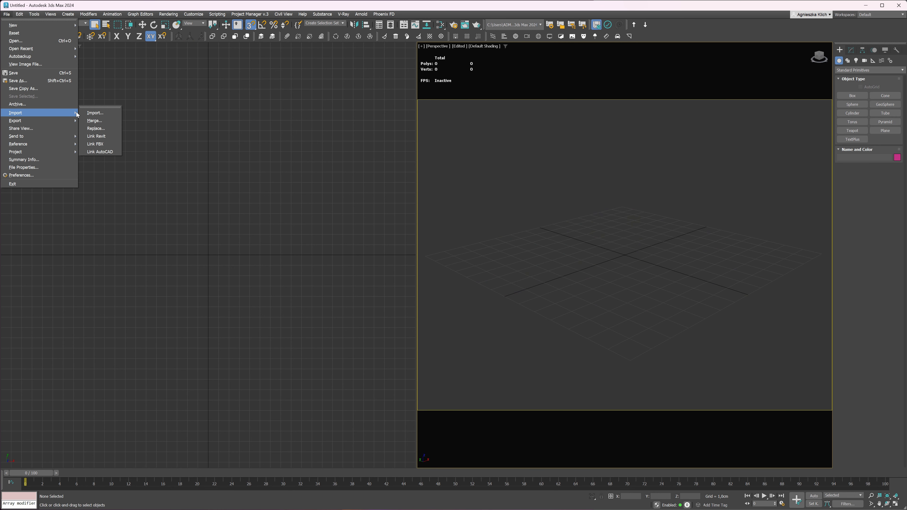
Import gdansk.fbx with default FBX settings, then deselect all and frame the whole city
{"action": "left_click", "coordinate": [93, 113]}
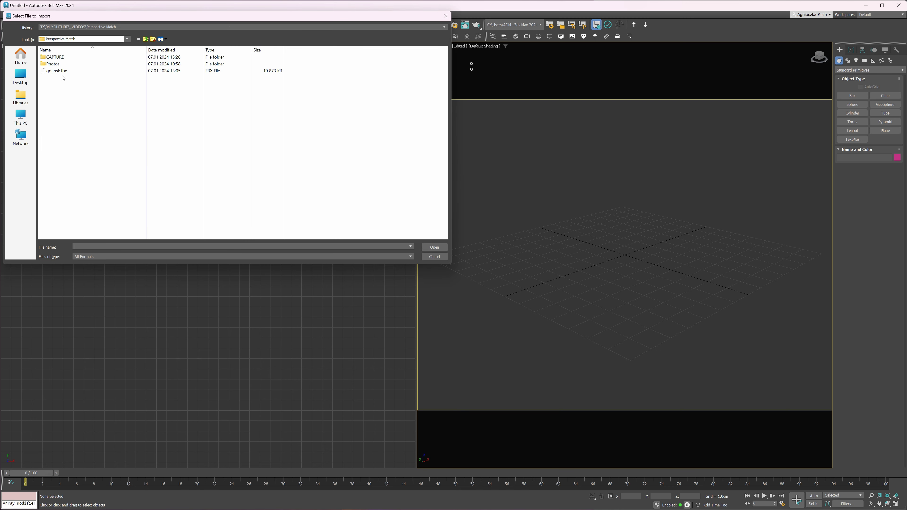
{"action": "double_click", "coordinate": [62, 71]}
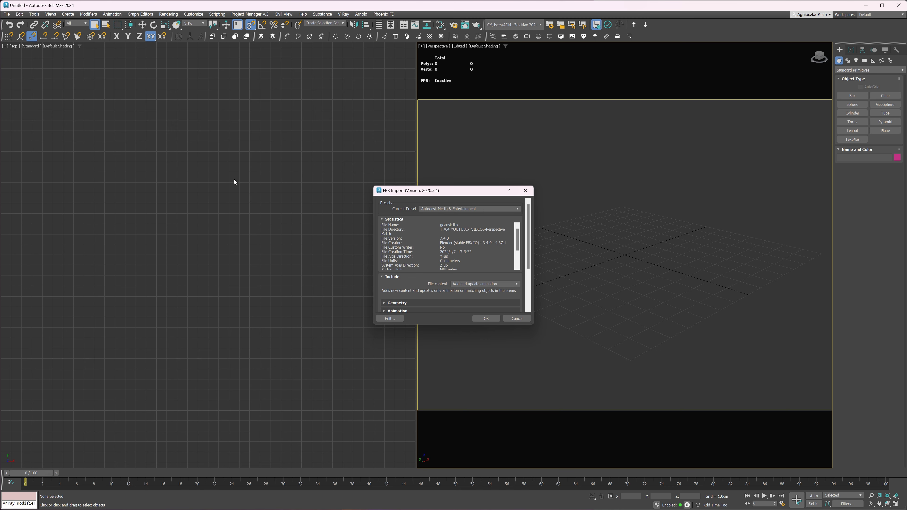
{"action": "left_click", "coordinate": [495, 317]}
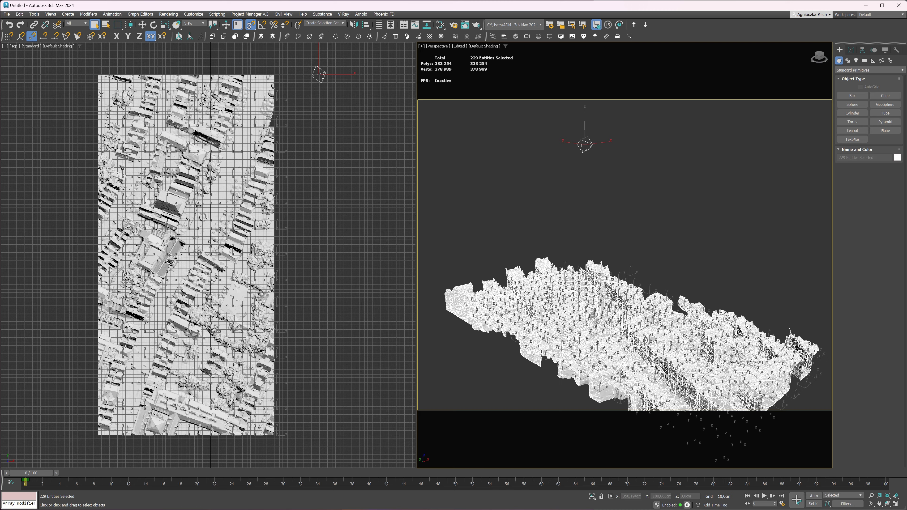
{"action": "key", "text": "z"}
{"action": "key", "text": "ctrl+d"}
Open Asset Tracking and select the missing gda texture entries
{"action": "left_click", "coordinate": [6, 14]}
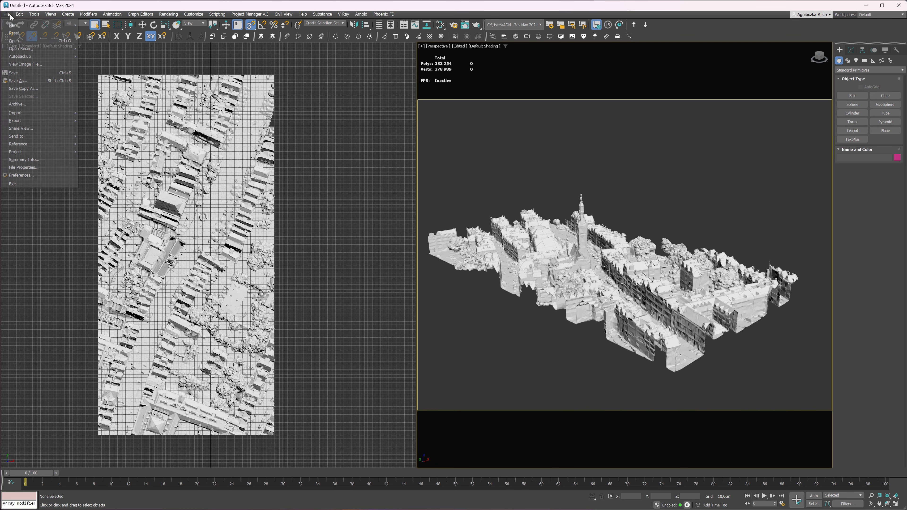
{"action": "mouse_move", "coordinate": [39, 143]}
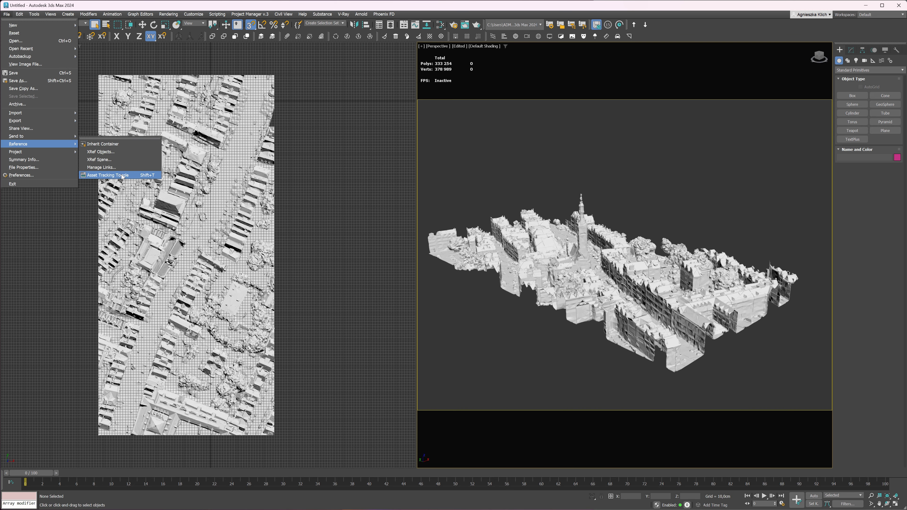
{"action": "left_click", "coordinate": [114, 175]}
{"action": "left_click", "coordinate": [99, 107]}
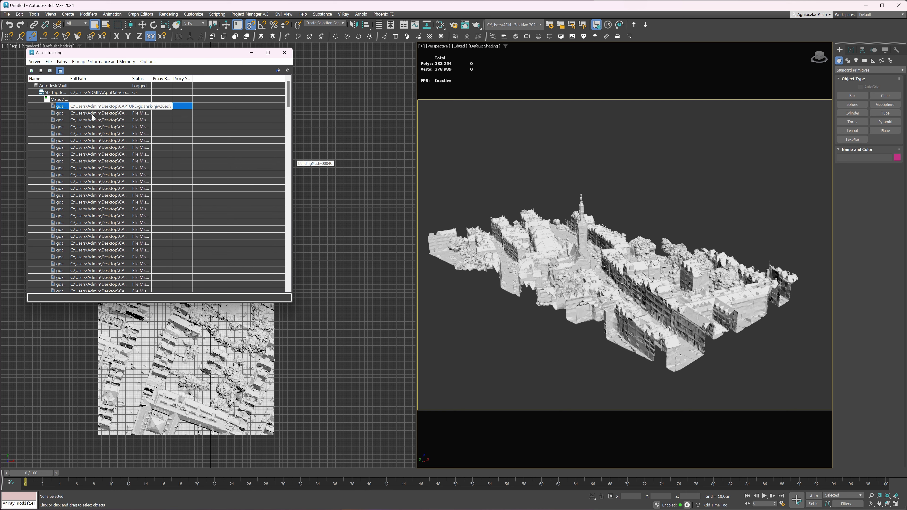
{"action": "scroll", "coordinate": [98, 147], "scroll_direction": "down", "scroll_amount": 20}
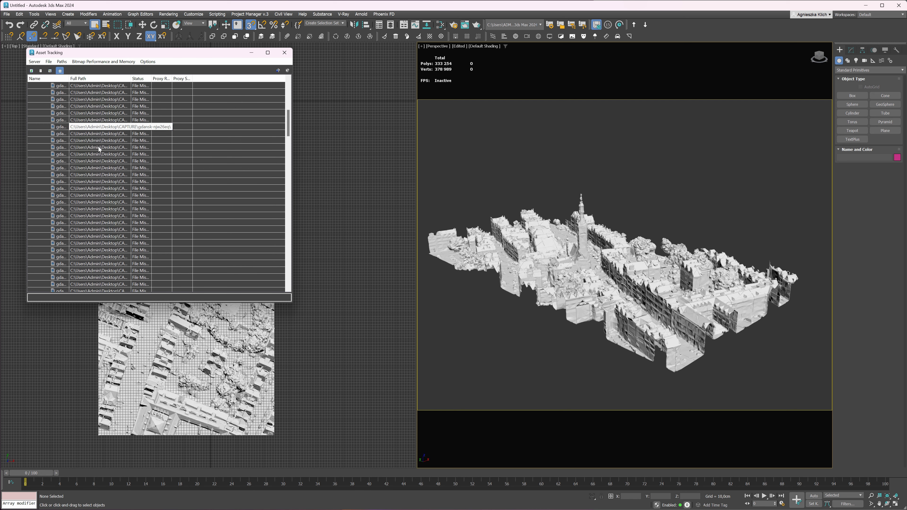
{"action": "left_click", "coordinate": [91, 270], "text": "shift"}
Set the selected textures' path to the gdansk-njw26eq folder and close Asset Tracking
{"action": "right_click", "coordinate": [72, 61]}
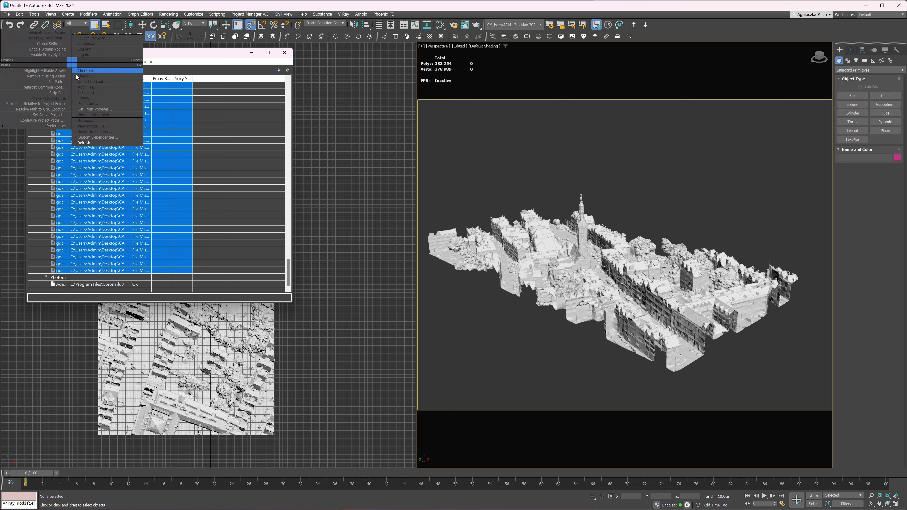
{"action": "left_click", "coordinate": [57, 81]}
{"action": "left_click", "coordinate": [231, 178]}
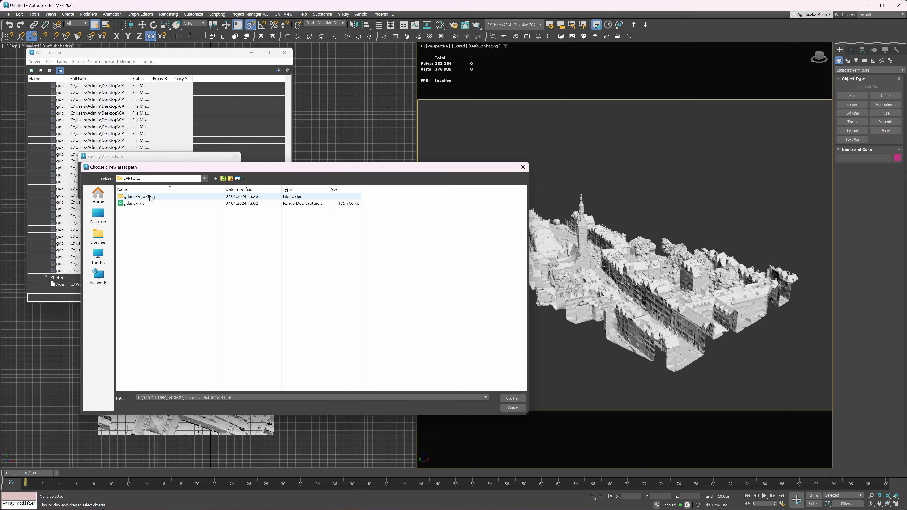
{"action": "double_click", "coordinate": [140, 196]}
{"action": "left_click", "coordinate": [513, 399]}
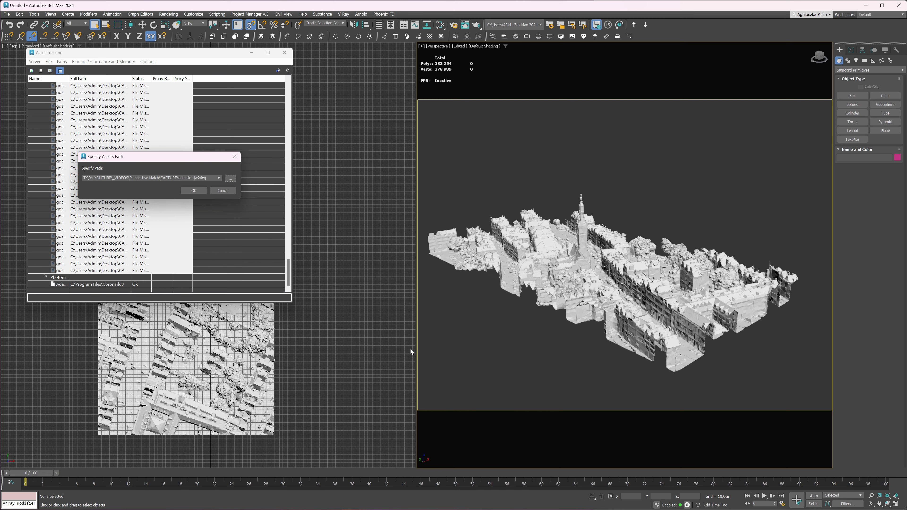
{"action": "left_click", "coordinate": [194, 191]}
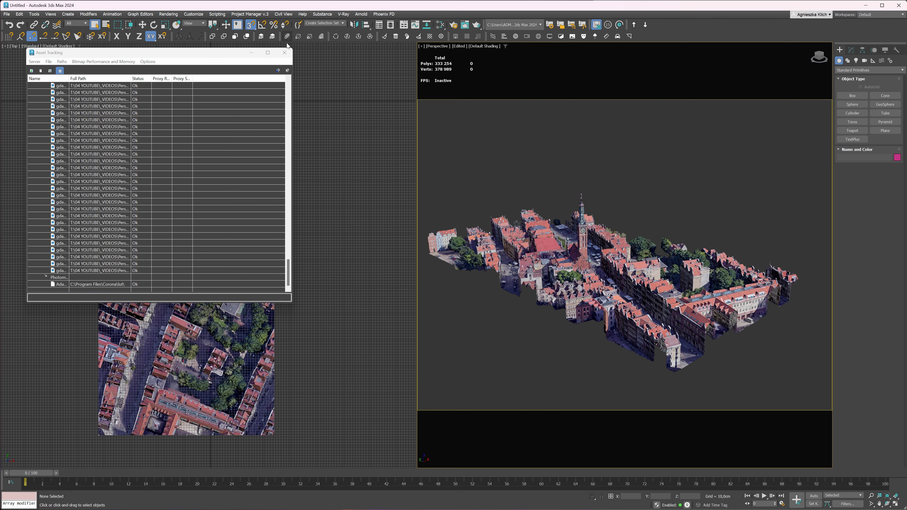
{"action": "left_click", "coordinate": [284, 53]}
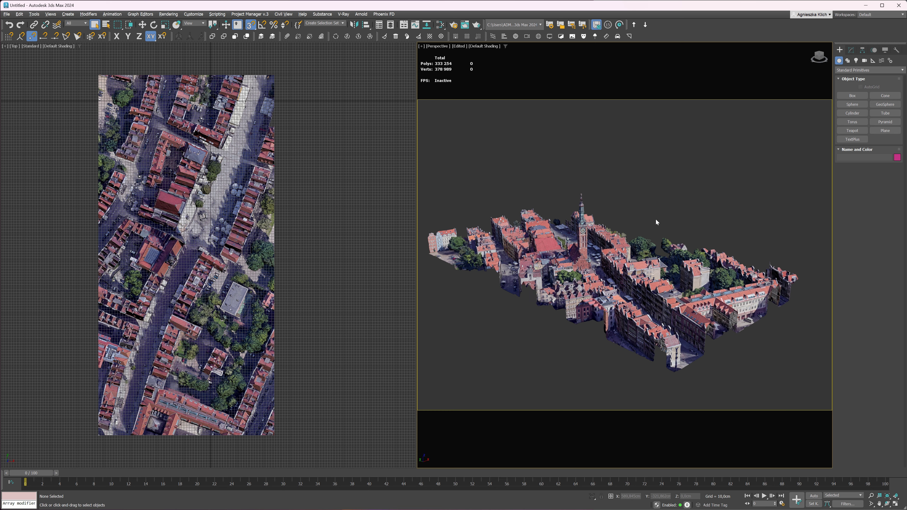
Maximize the Perspective view and drag a Tape helper across the market square (374,292 cm)
{"action": "key", "text": "alt+w"}
{"action": "middle_click_drag", "start_coordinate": [520, 253], "coordinate": [506, 197], "text": "alt"}
{"action": "scroll", "coordinate": [500, 199], "scroll_direction": "up", "scroll_amount": 6}
{"action": "left_click", "coordinate": [500, 199]}
{"action": "scroll", "coordinate": [511, 201], "scroll_direction": "up", "scroll_amount": 2}
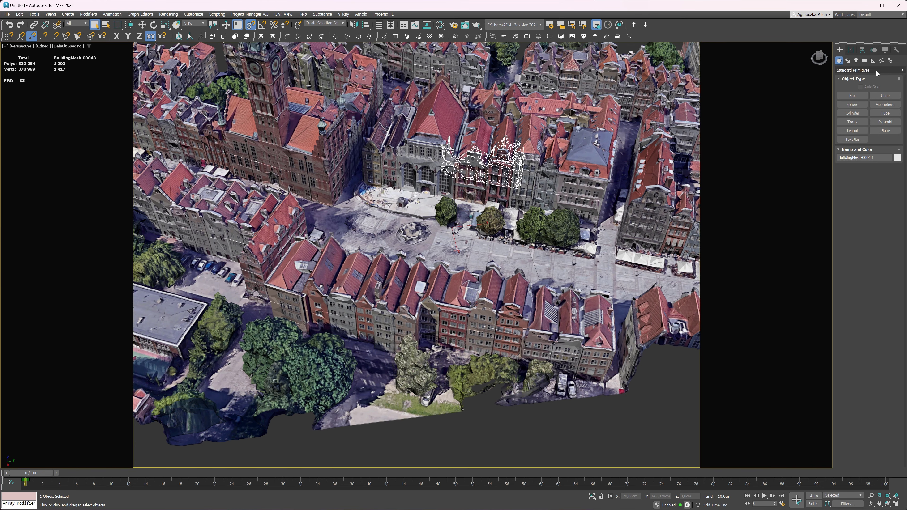
{"action": "left_click", "coordinate": [872, 61]}
{"action": "left_click", "coordinate": [885, 122]}
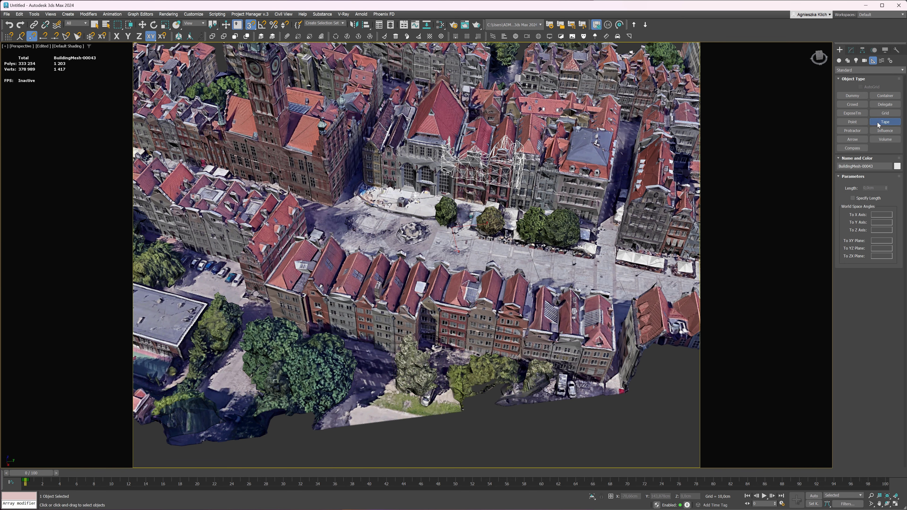
{"action": "left_click_drag", "start_coordinate": [335, 206], "coordinate": [613, 247]}
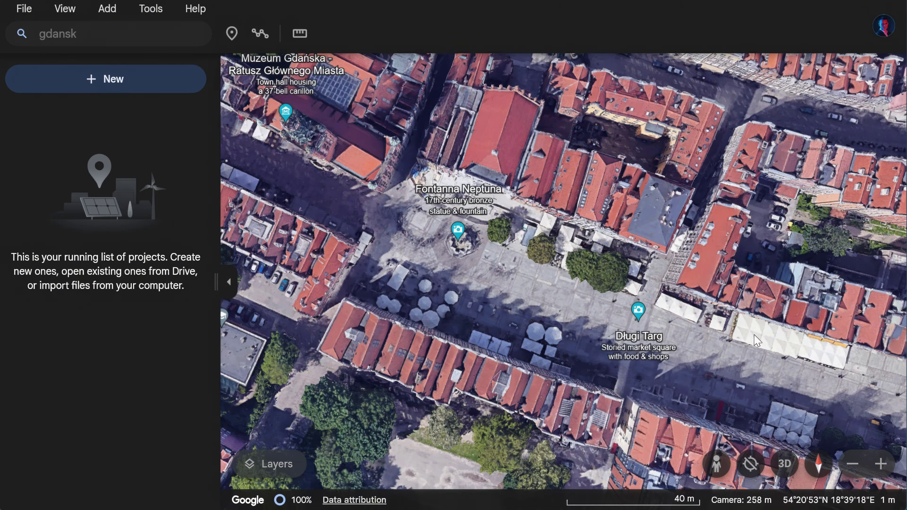
Measure Długi Targ in Google Earth from Fontanna Neptuna across the square: 86.3 m
{"action": "left_click", "coordinate": [160, 10]}
{"action": "left_click", "coordinate": [168, 32]}
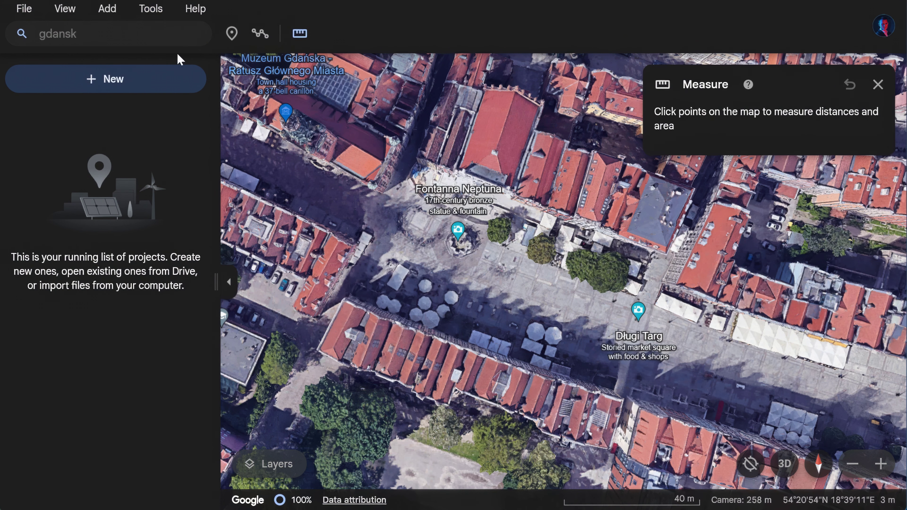
{"action": "left_click", "coordinate": [384, 193]}
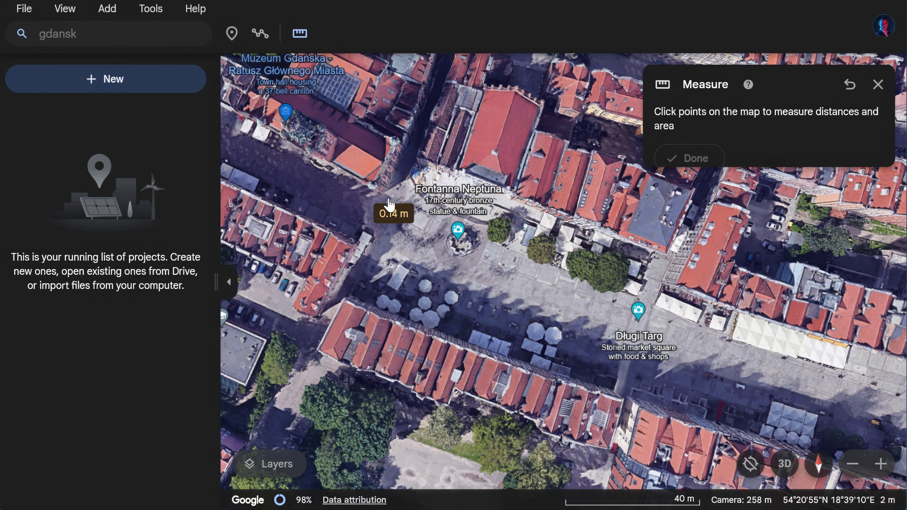
{"action": "left_click", "coordinate": [661, 284]}
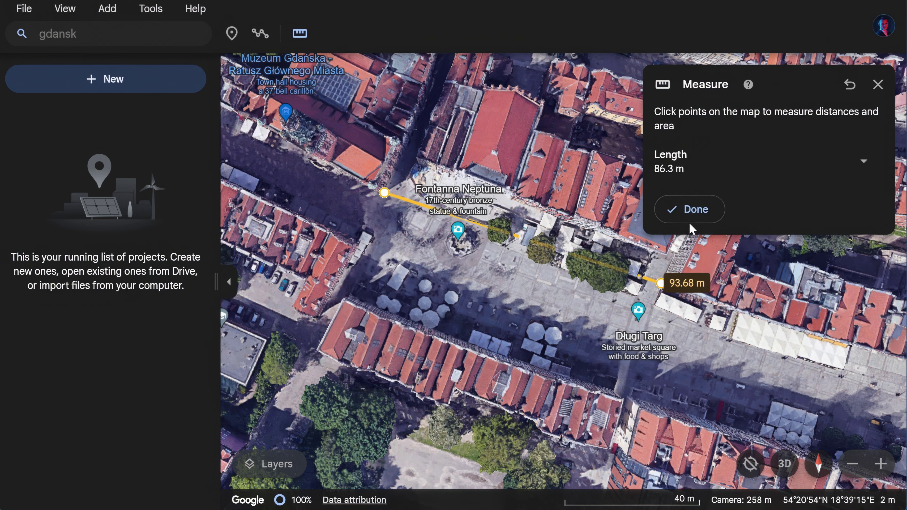
{"action": "left_click", "coordinate": [686, 211]}
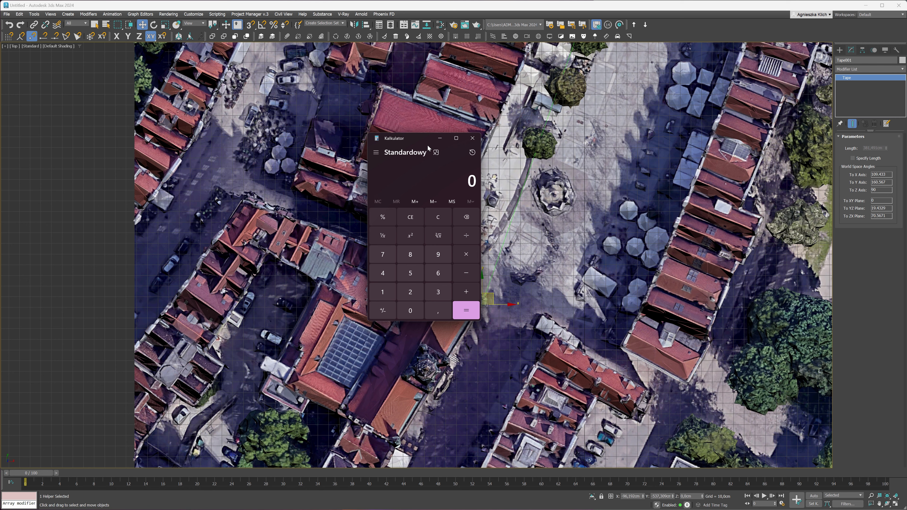
Calculate 8640 ÷ 381,5 in Calculator to get the scale factor of about 22,647
{"action": "type", "text": "8640"}
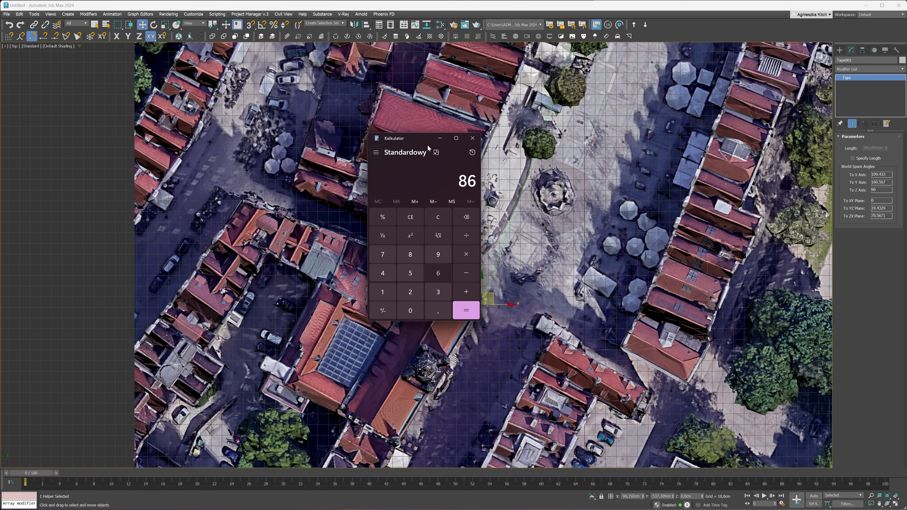
{"action": "key", "text": "slash"}
{"action": "type", "text": "381,5"}
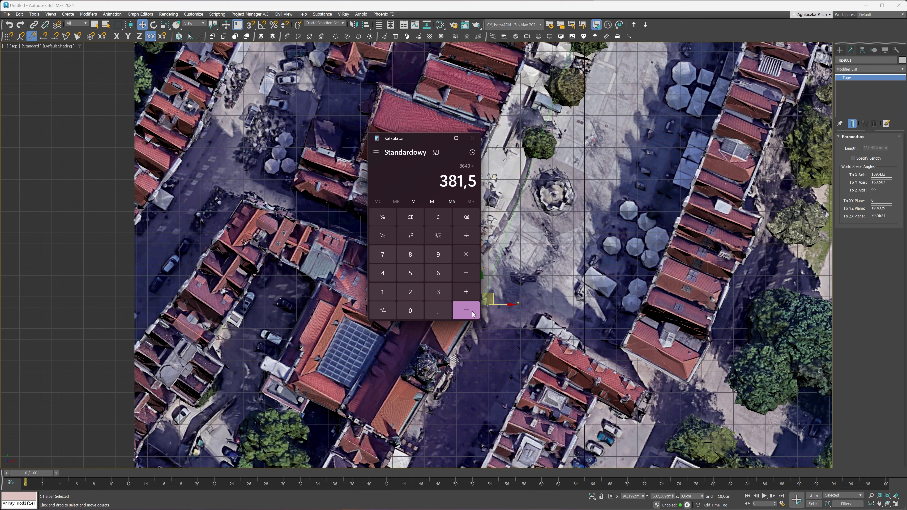
{"action": "key", "text": "Return"}
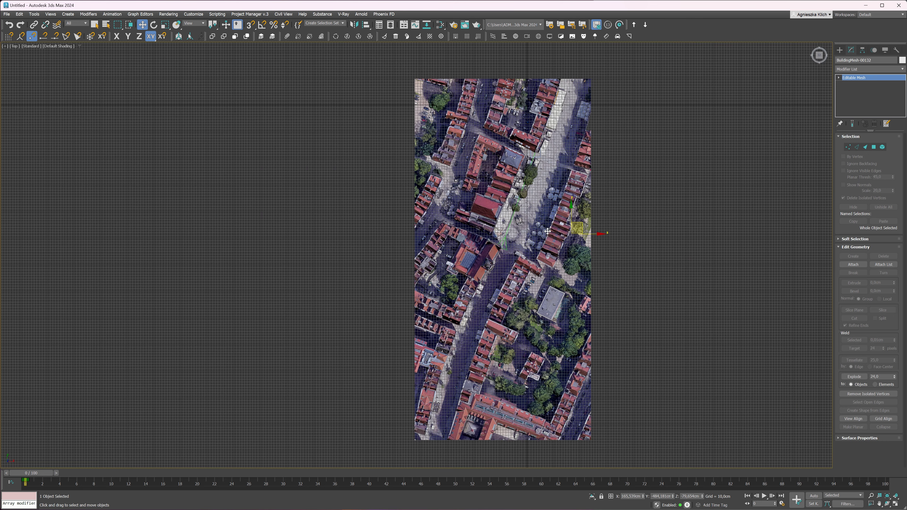
Convert BuildingMesh-00132 to Editable Poly and attach all other BuildingMesh objects to it
{"action": "right_click", "coordinate": [867, 77]}
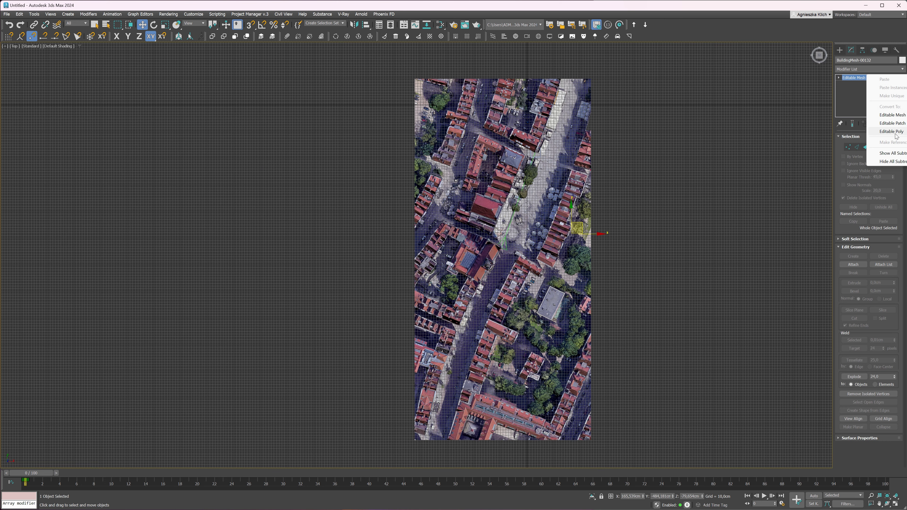
{"action": "left_click", "coordinate": [889, 134]}
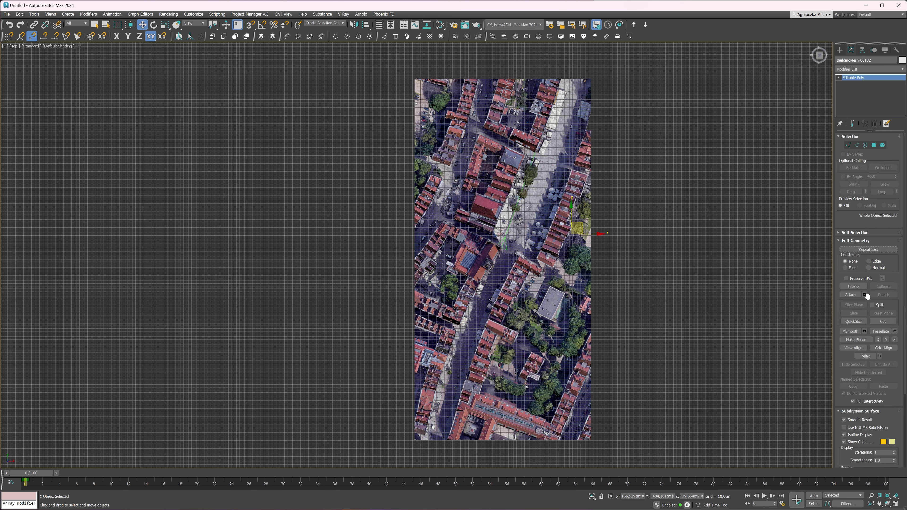
{"action": "left_click", "coordinate": [864, 294]}
{"action": "key", "text": "ctrl+a"}
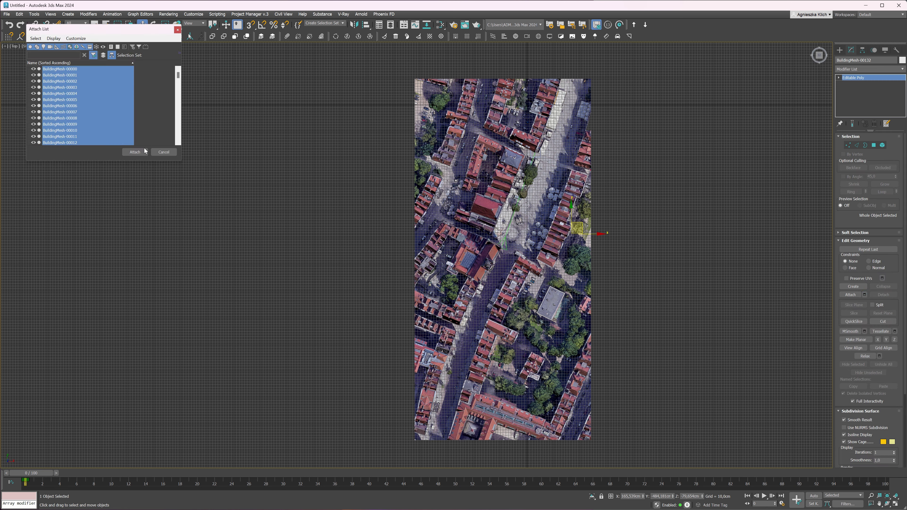
{"action": "left_click", "coordinate": [135, 152]}
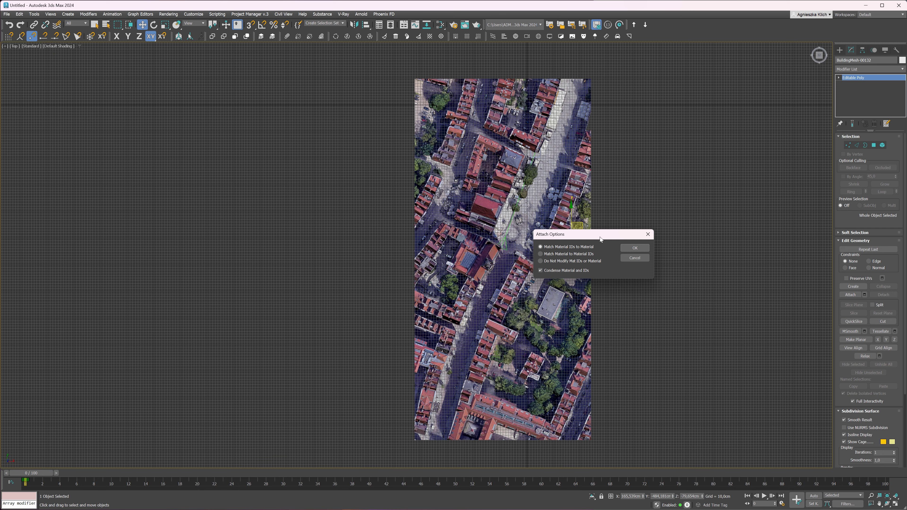
{"action": "left_click", "coordinate": [634, 247]}
{"action": "key", "text": "F3"}
{"action": "key", "text": "F3"}
Scale the merged town mesh uniformly by 22 using Offset Mode in the status bar
{"action": "key", "text": "r"}
{"action": "middle_click_drag", "start_coordinate": [609, 268], "coordinate": [604, 255]}
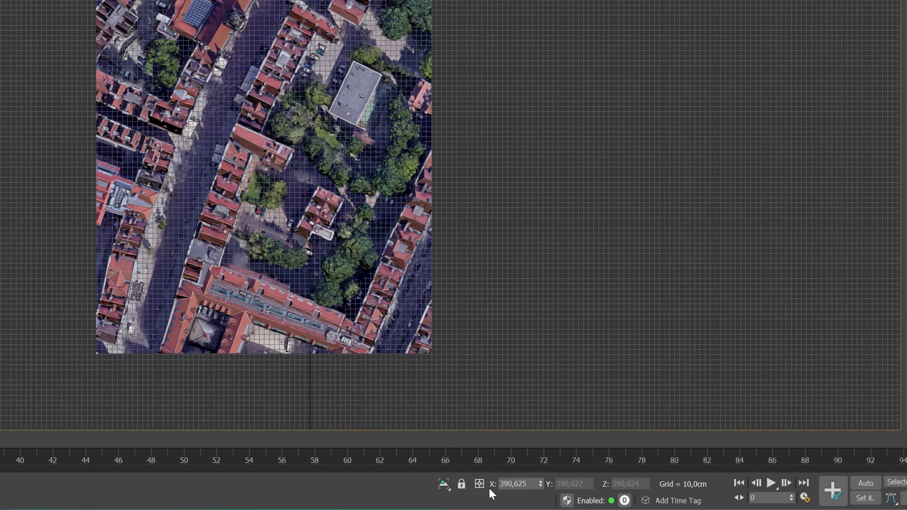
{"action": "left_click", "coordinate": [610, 496]}
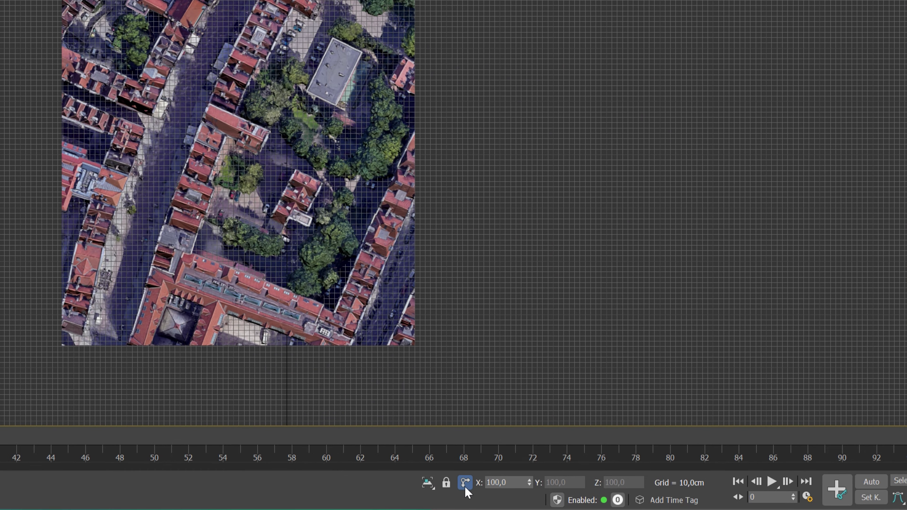
{"action": "left_click", "coordinate": [510, 482]}
{"action": "type", "text": "22"}
{"action": "key", "text": "Return"}
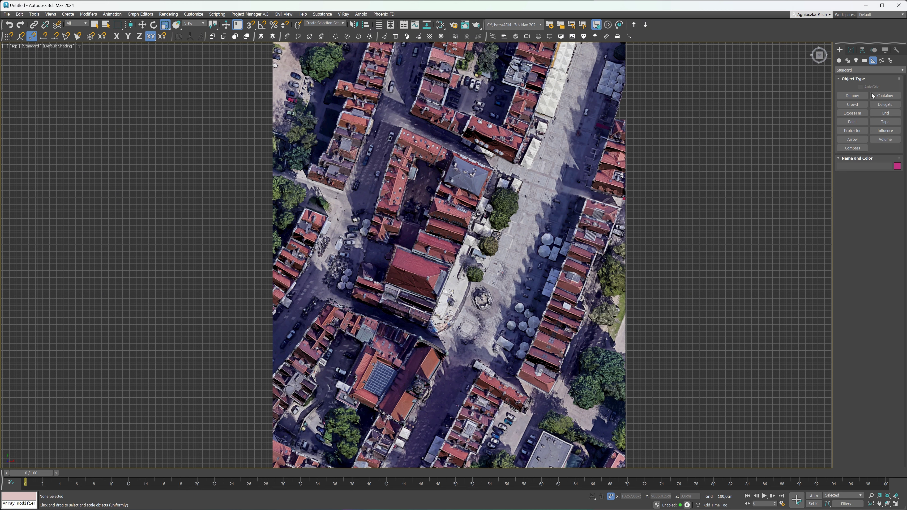
Drag a new Tape002 helper across the rescaled square in the Top viewport
{"action": "left_click", "coordinate": [885, 122]}
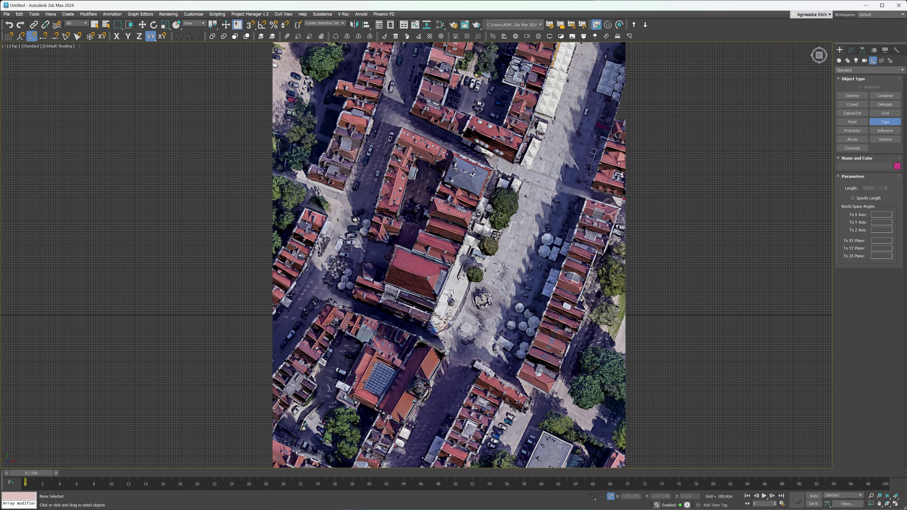
{"action": "left_click_drag", "start_coordinate": [445, 352], "coordinate": [520, 171]}
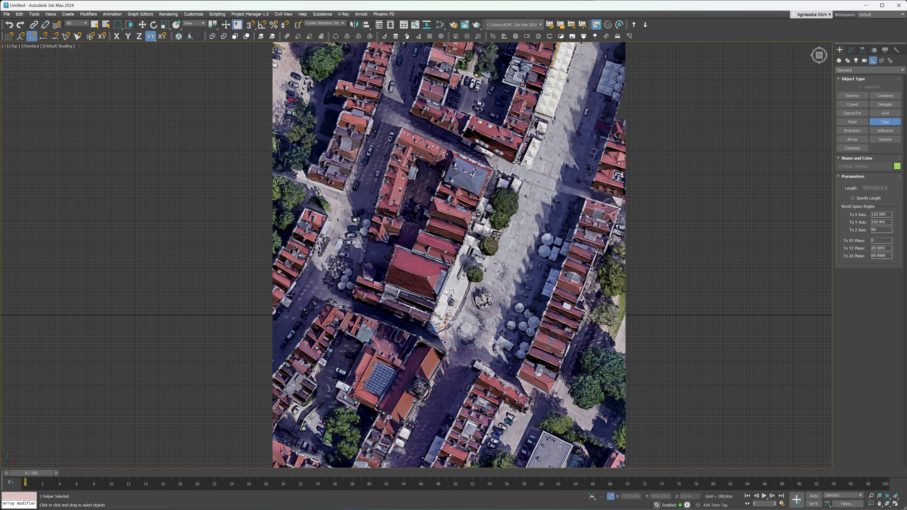
{"action": "left_click_drag", "start_coordinate": [516, 163], "coordinate": [516, 163]}
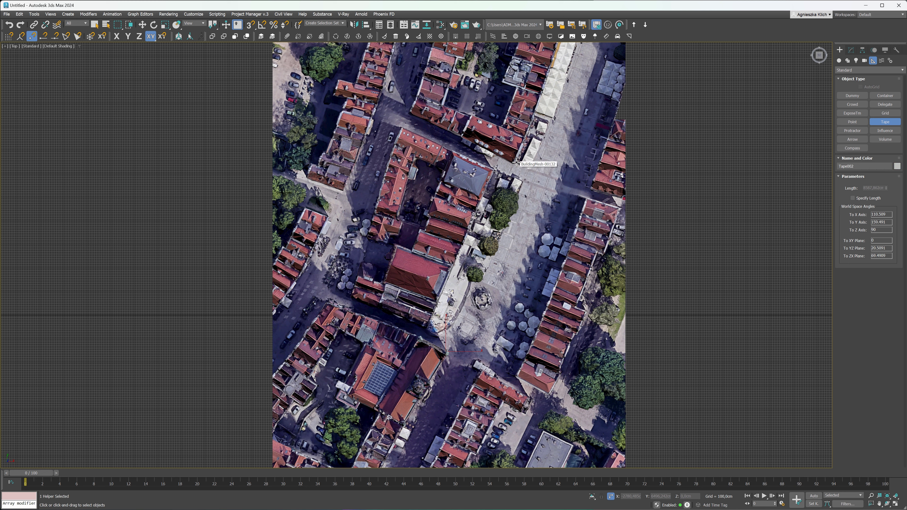